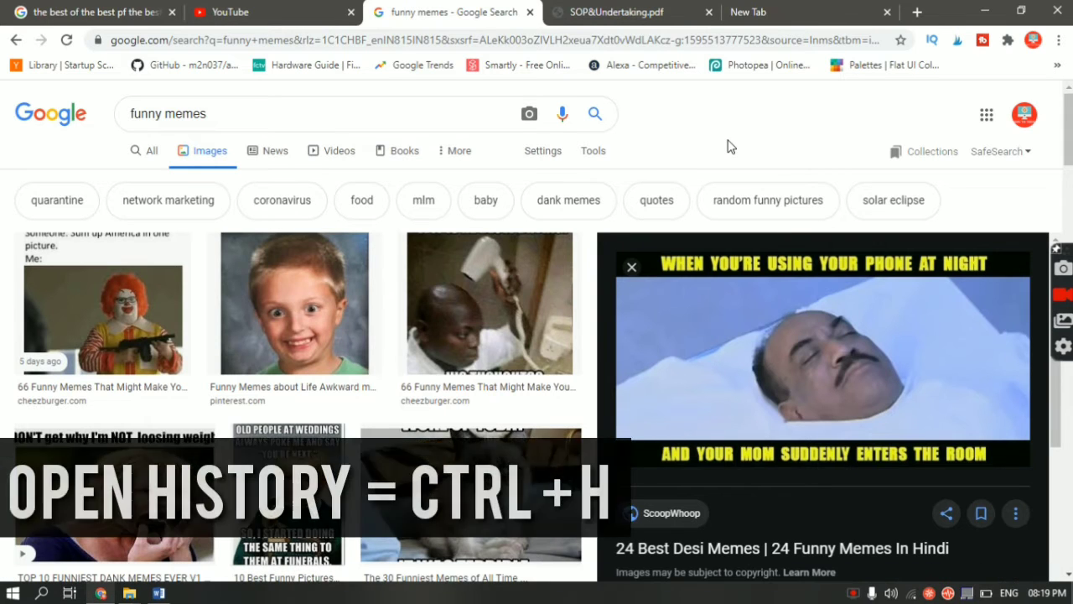
Open the browsing history with Ctrl+H, scroll through it, then close it.
key("ctrl+h")
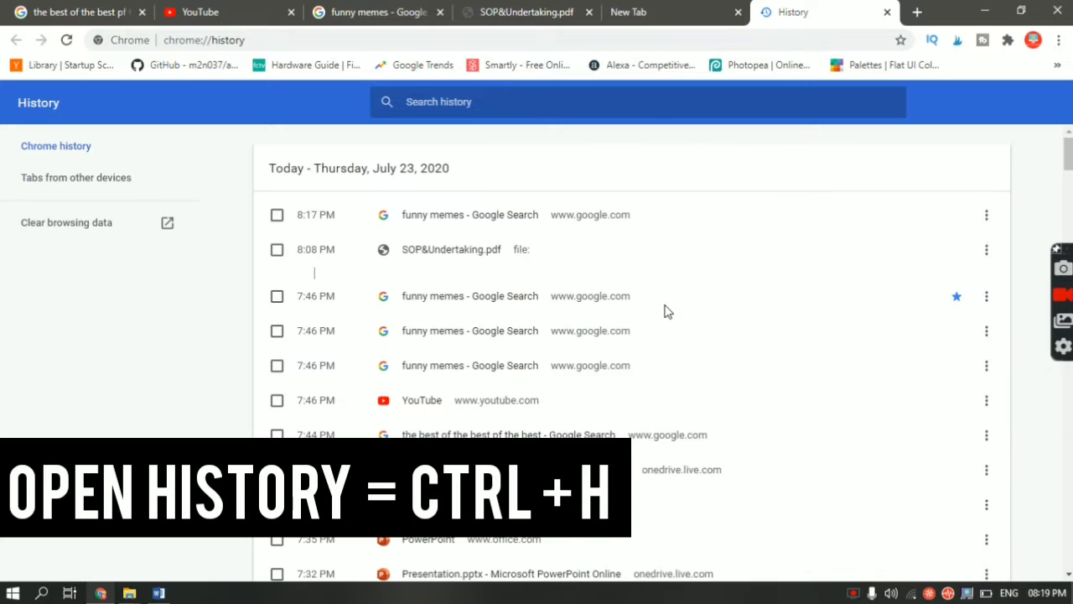
scroll(665, 310, "down", 2)
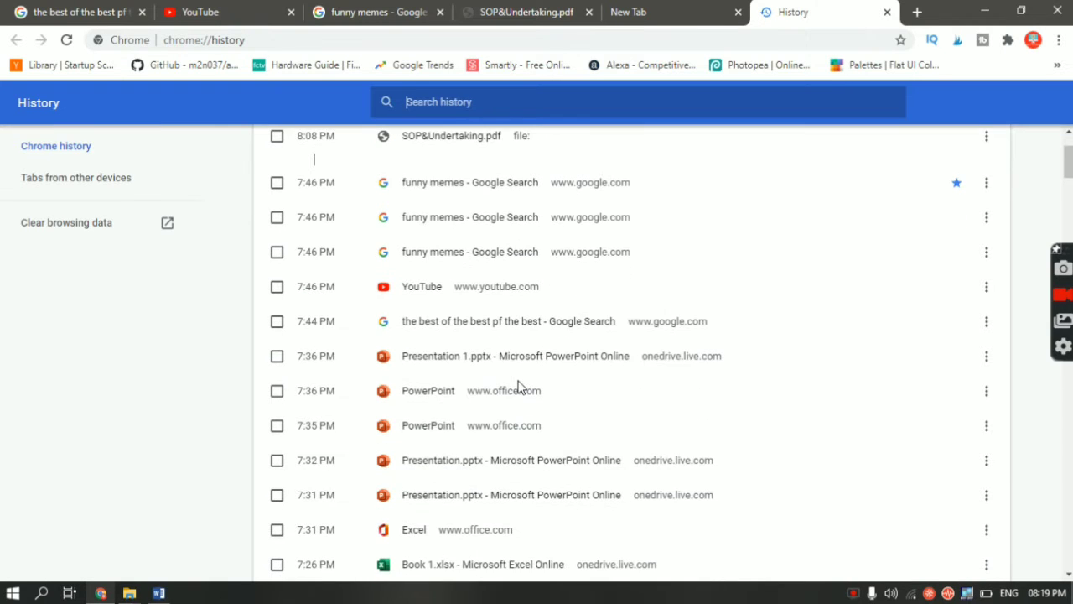
scroll(517, 383, "down", 4)
scroll(517, 383, "up", 6)
scroll(517, 383, "down", 8)
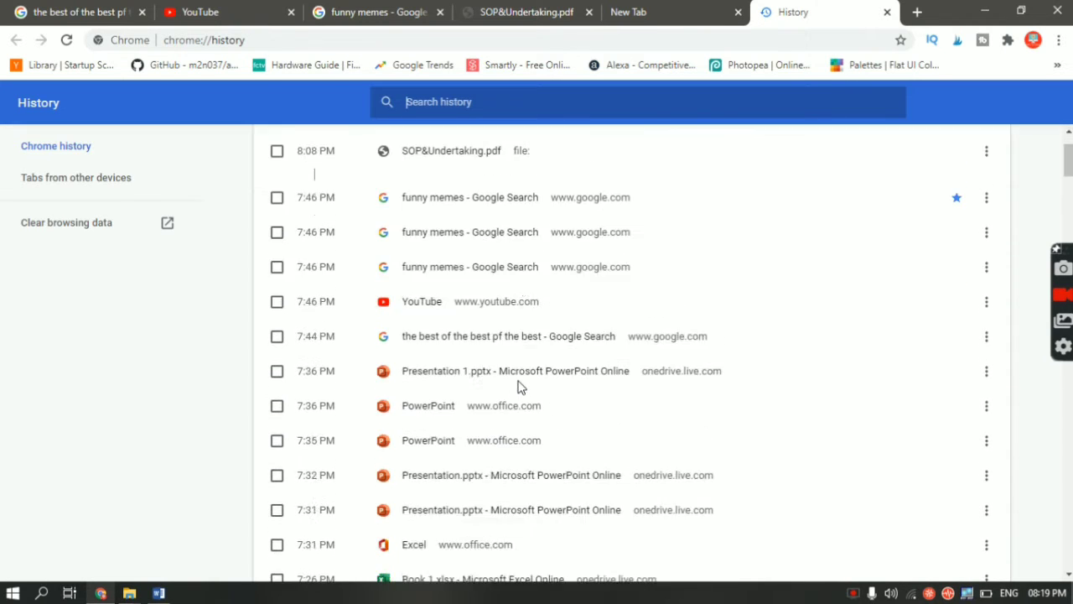
scroll(517, 383, "up", 8)
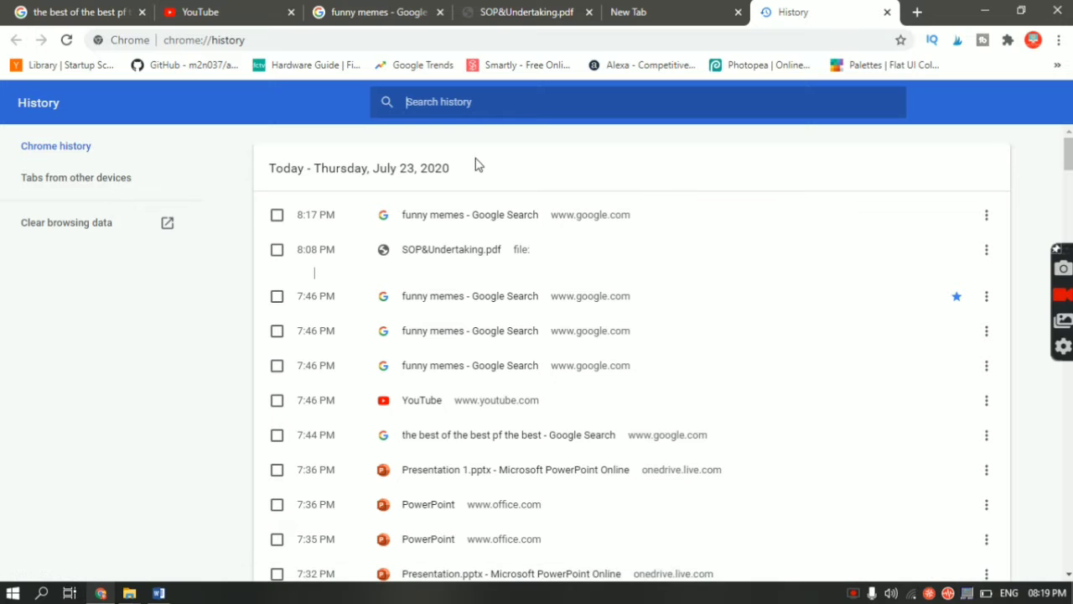
left_click(886, 12)
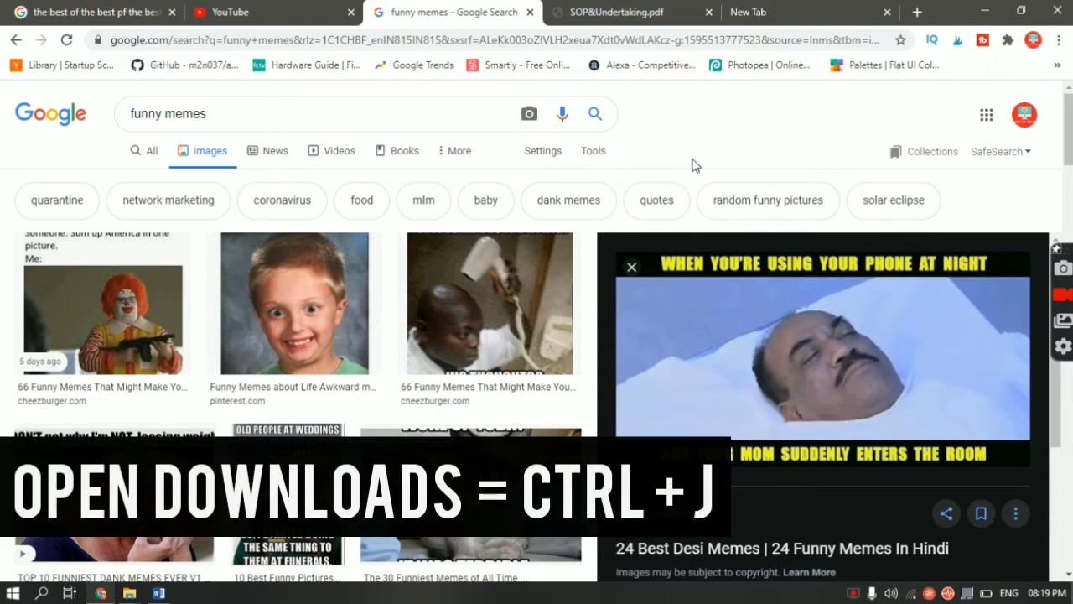
Open the Downloads page with Ctrl+J and scroll through the downloaded files.
key("ctrl+j")
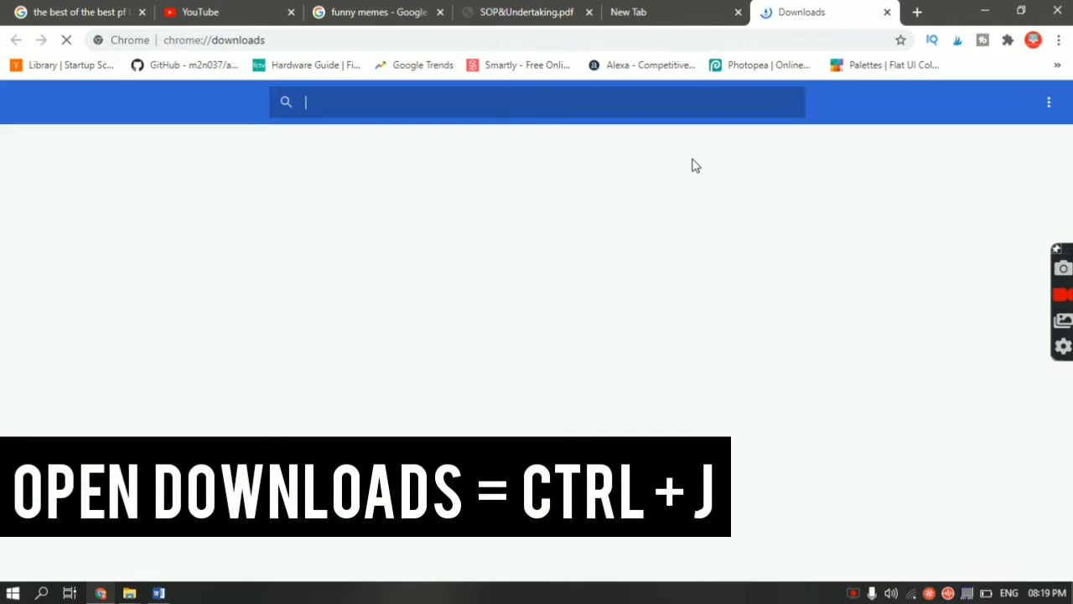
scroll(566, 302, "down", 10)
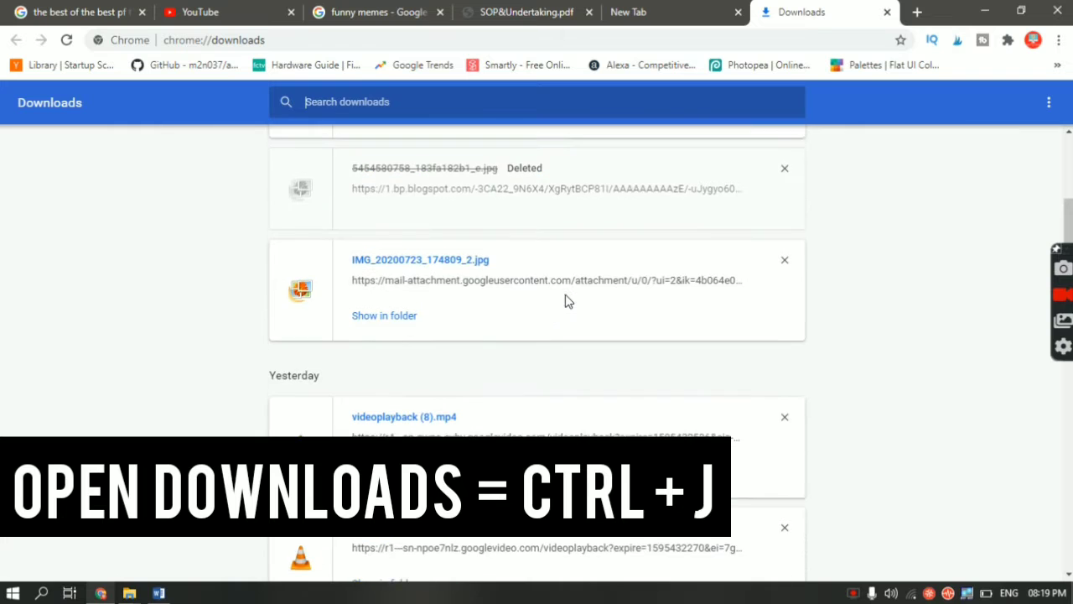
scroll(565, 301, "down", 4)
scroll(565, 302, "up", 3)
scroll(565, 298, "up", 10)
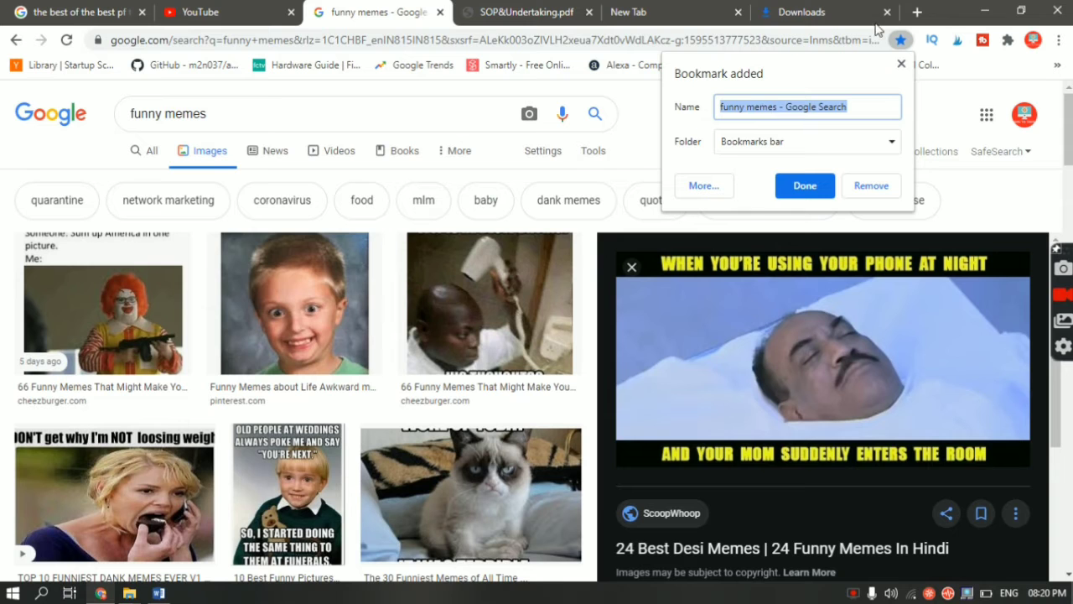
Bookmark the funny memes search page with Ctrl+D, dismiss the popups, and go to New Tab.
left_click(899, 67)
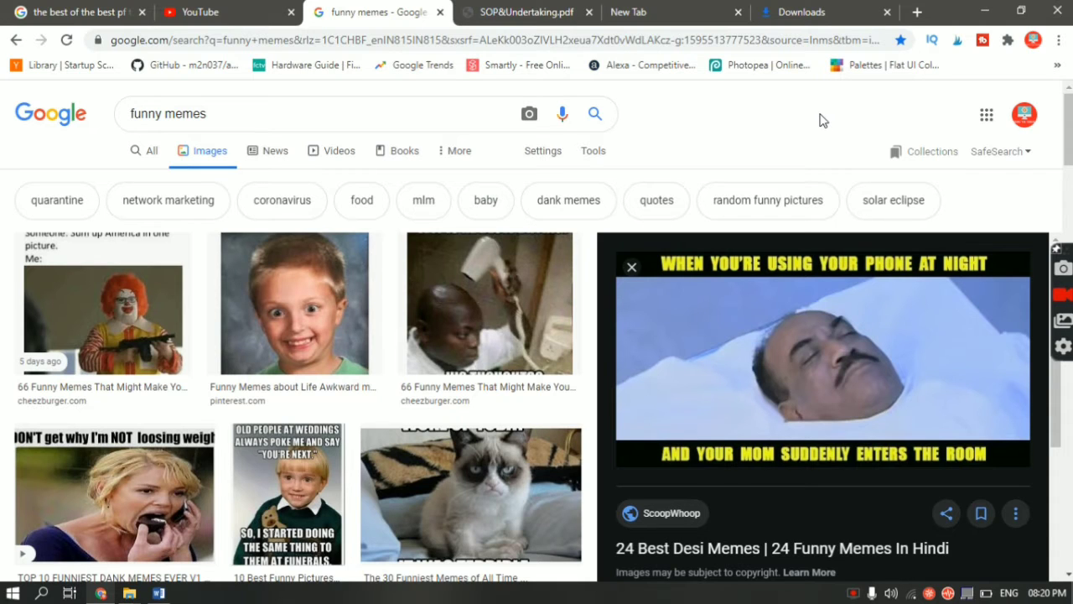
key("ctrl+d")
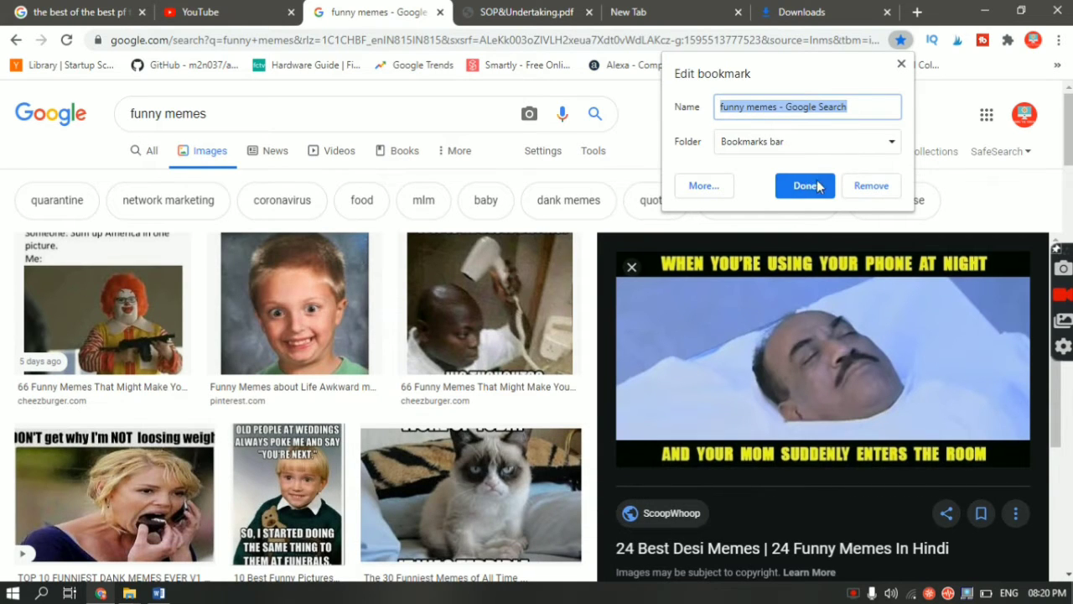
left_click(899, 67)
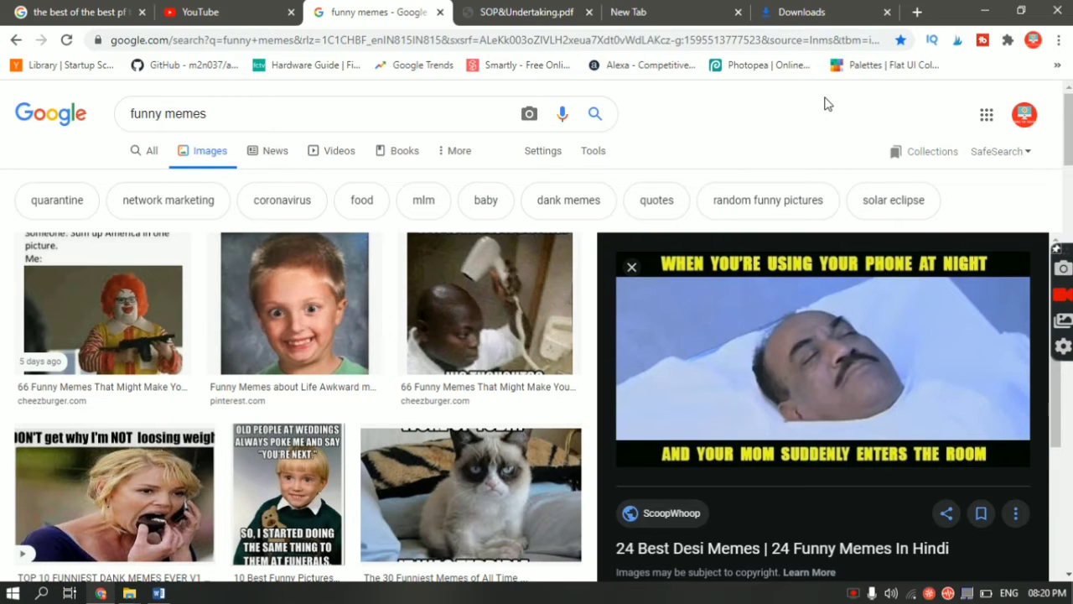
left_click(659, 10)
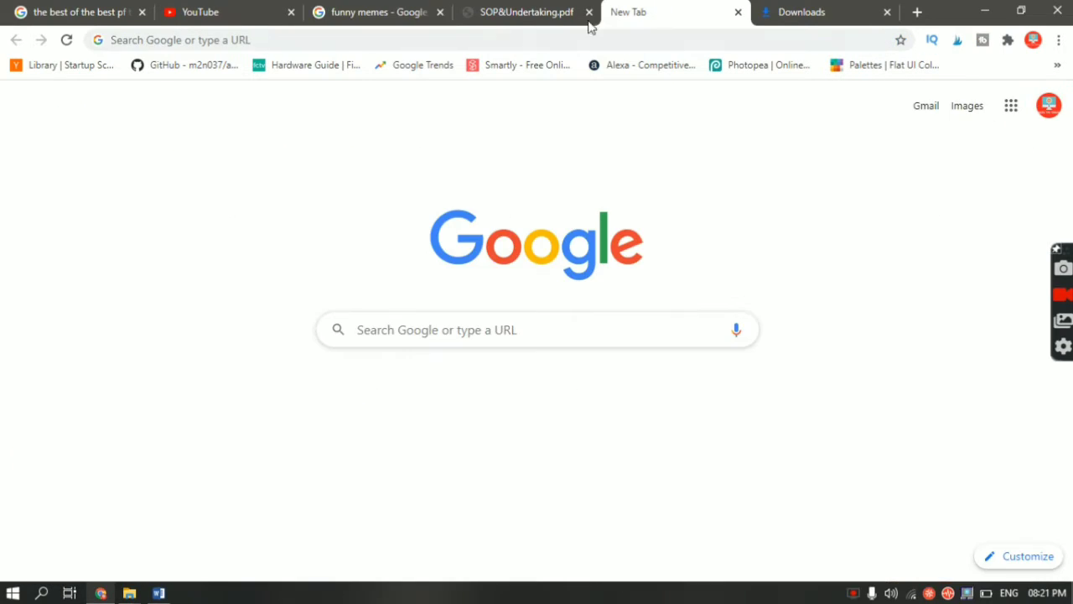
Search Google for 'facebook' from the New Tab page.
left_click(528, 40)
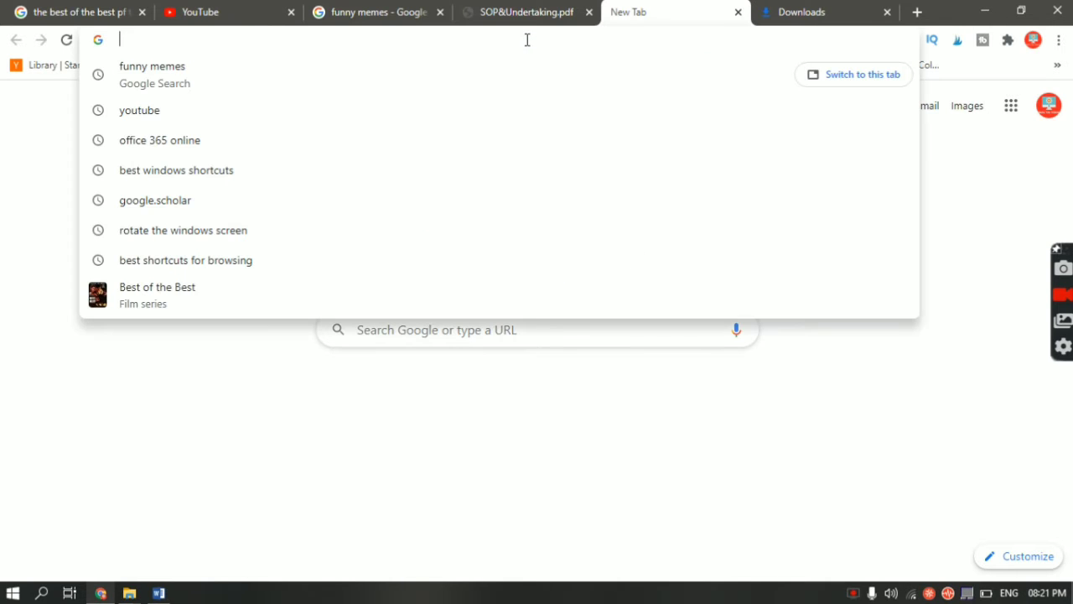
type("face")
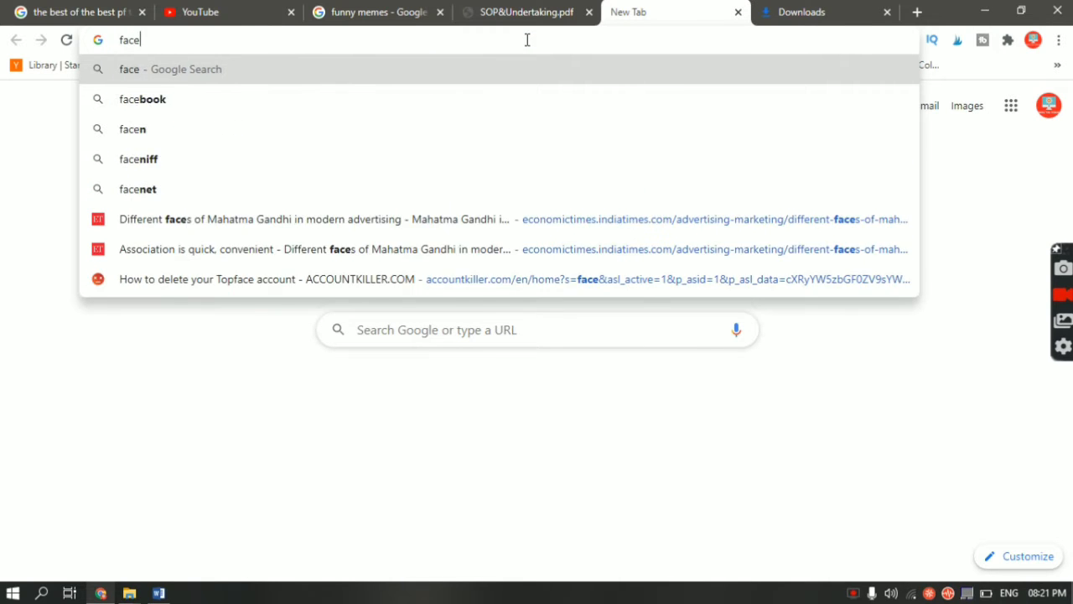
type("book")
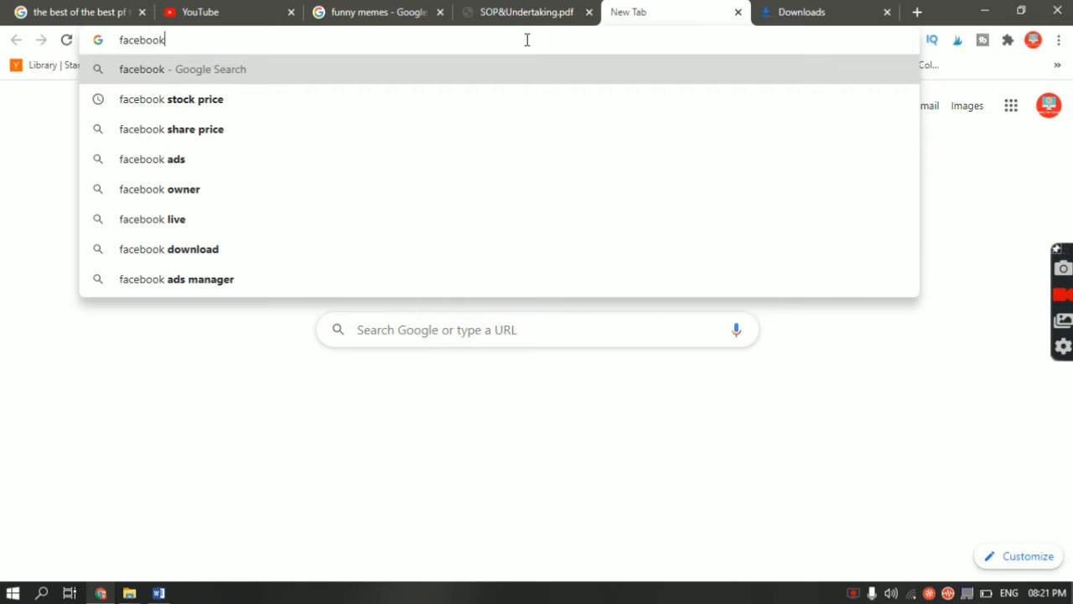
key("Return")
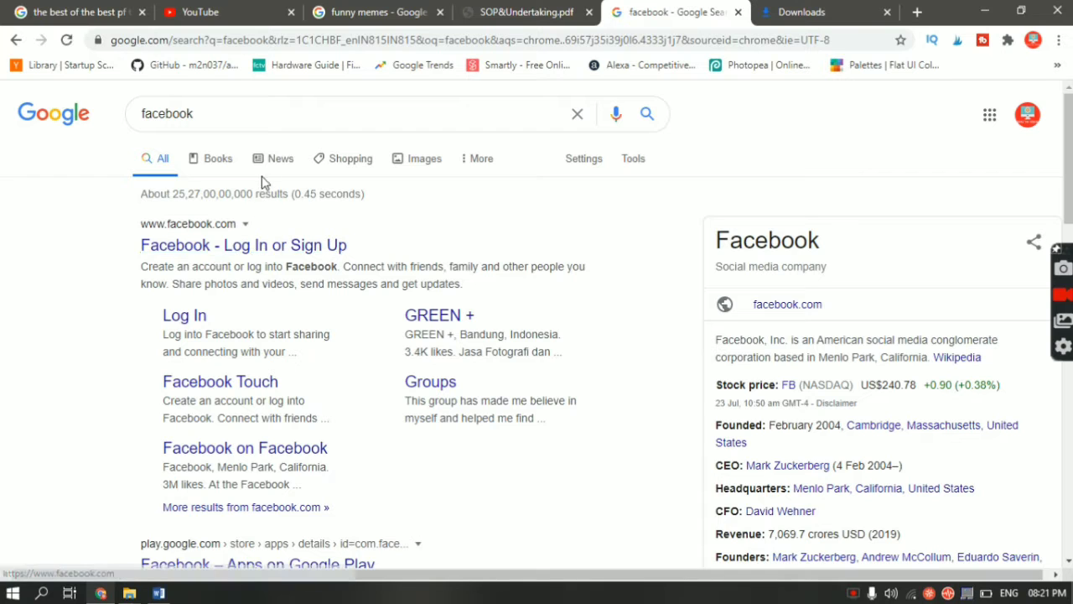
Clear the search query and load facebook.com by typing 'facbook' in the address bar.
double_click(179, 113)
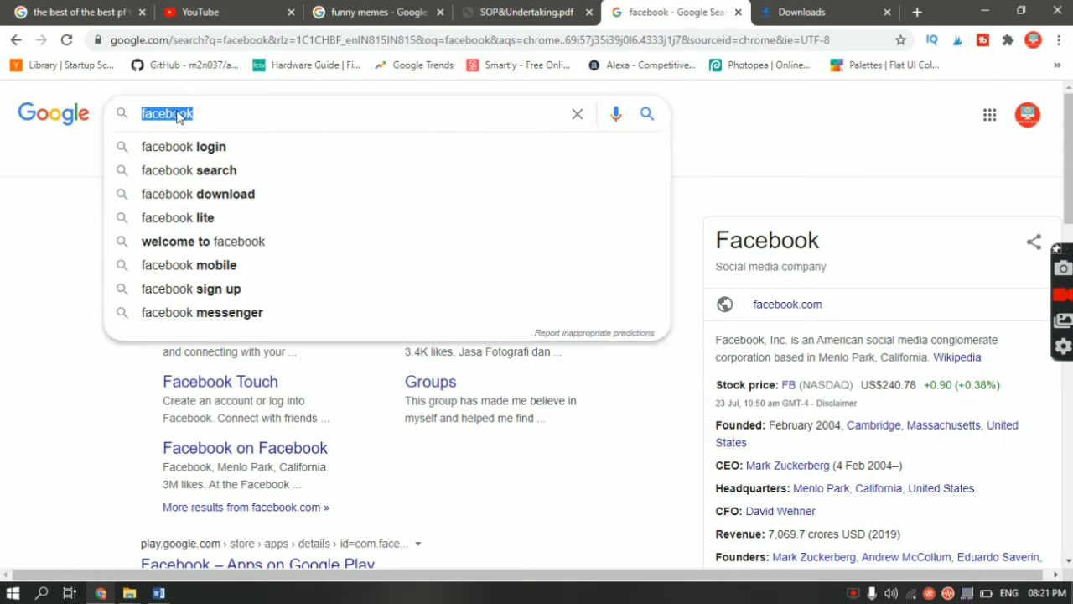
key("BackSpace")
left_click(176, 40)
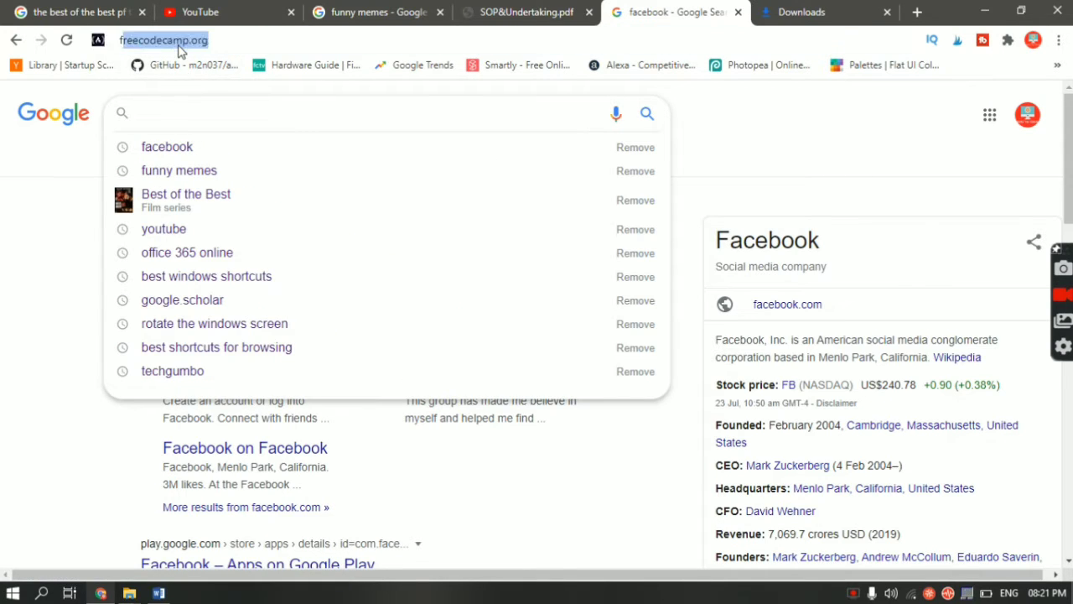
type("facbook")
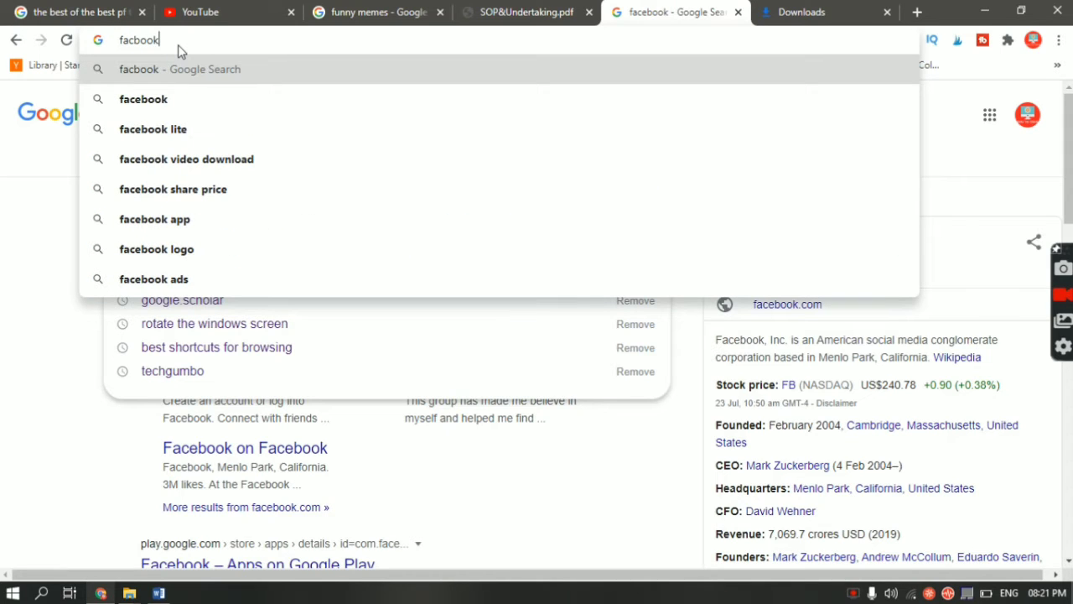
key("Return")
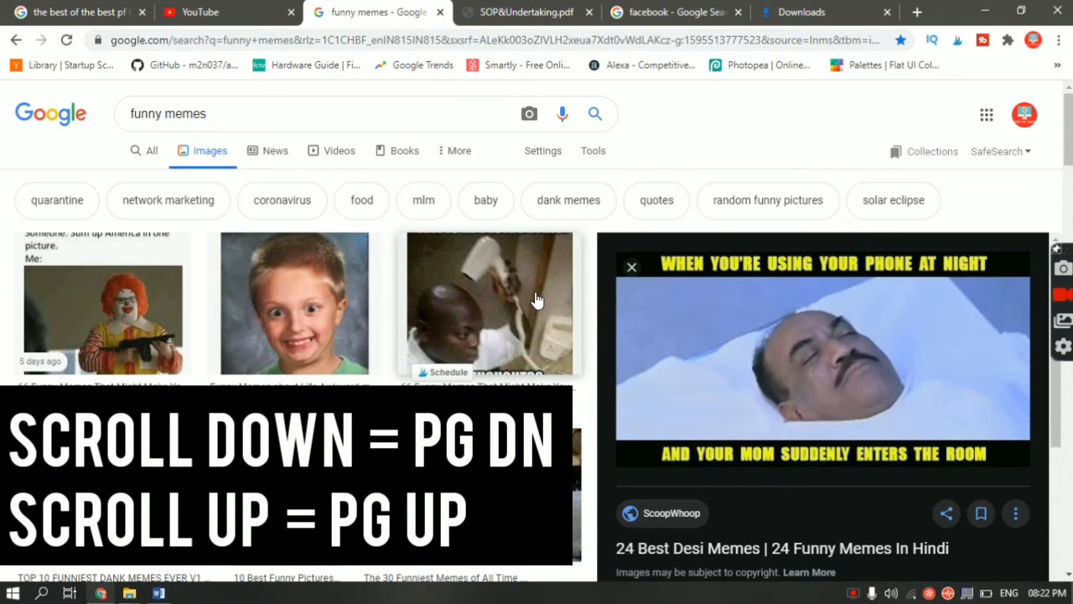
scroll(543, 289, "down", 3)
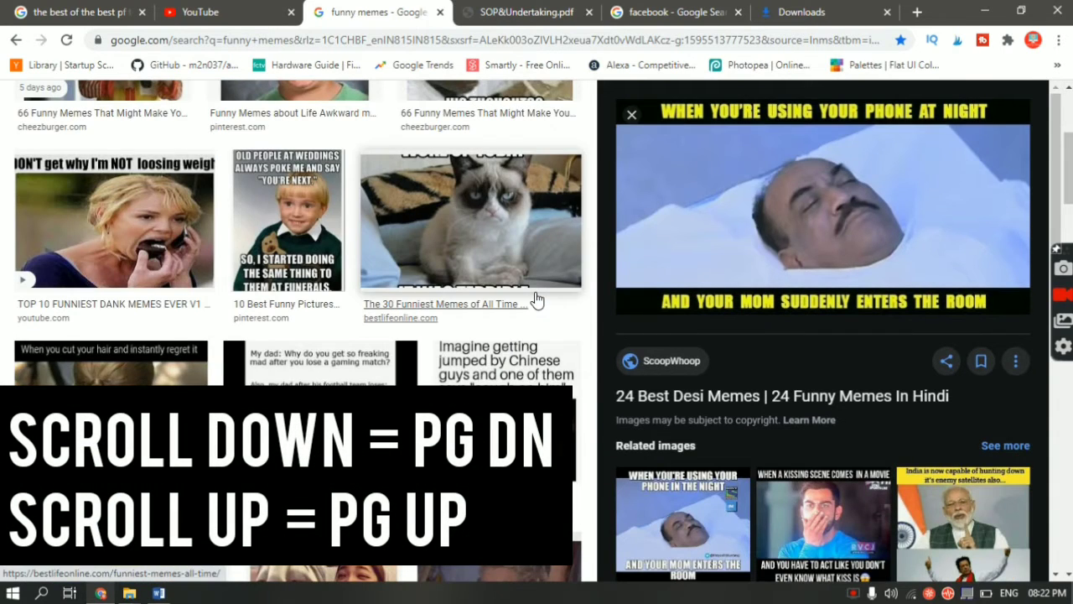
scroll(537, 299, "down", 3)
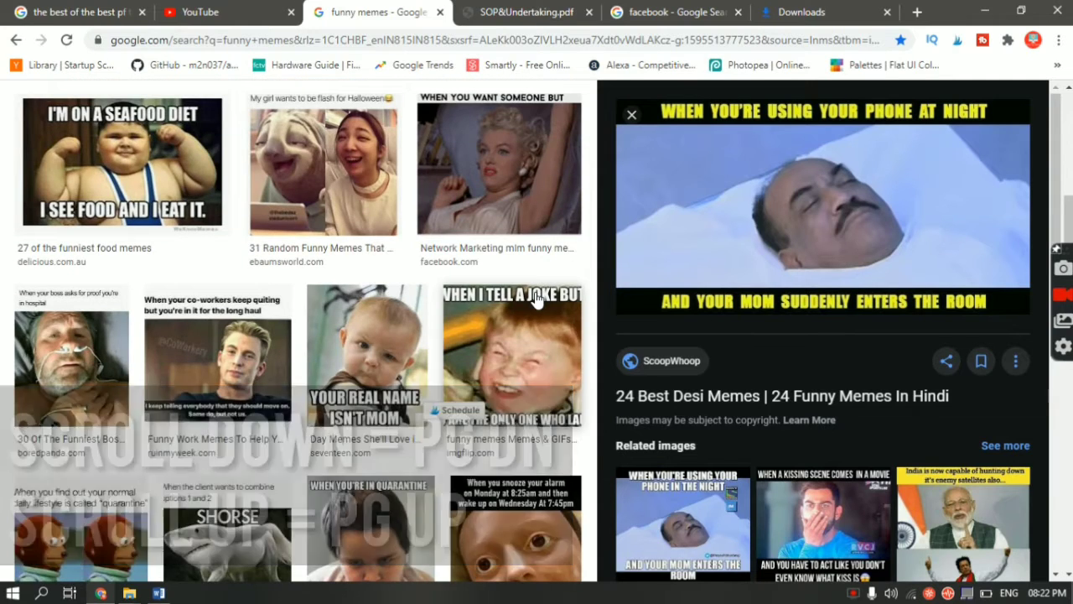
scroll(536, 299, "down", 5)
scroll(537, 300, "down", 5)
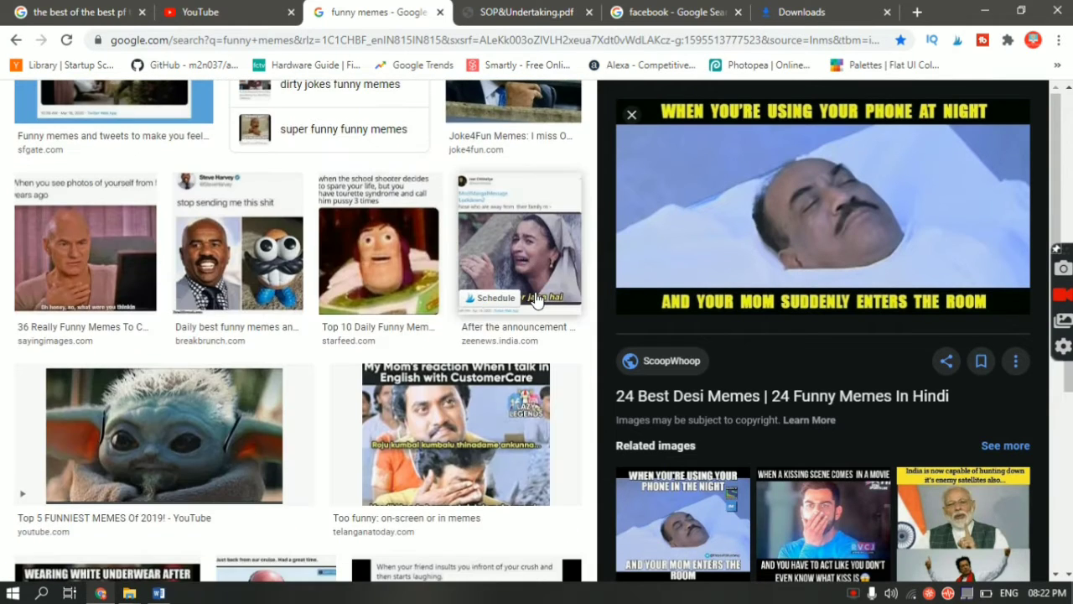
scroll(536, 300, "down", 3)
scroll(537, 299, "down", 1)
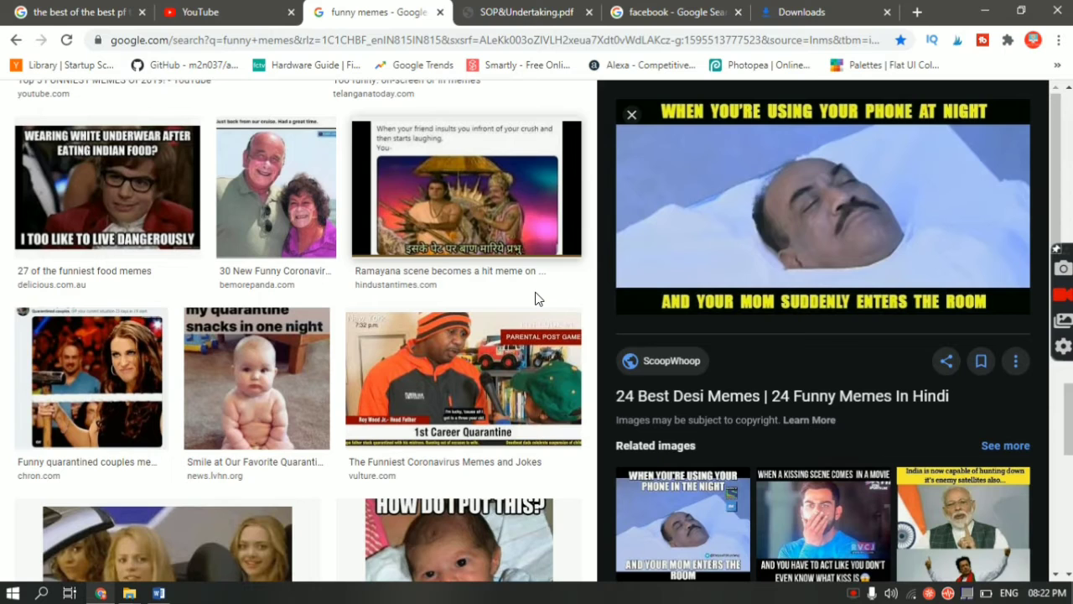
scroll(537, 299, "up", 12)
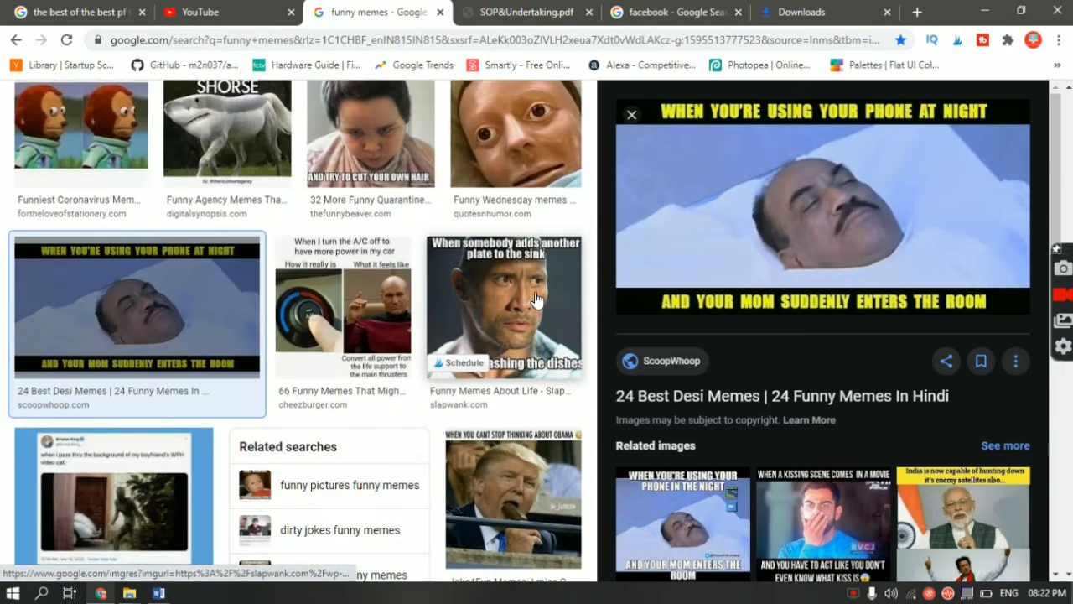
scroll(537, 299, "up", 4)
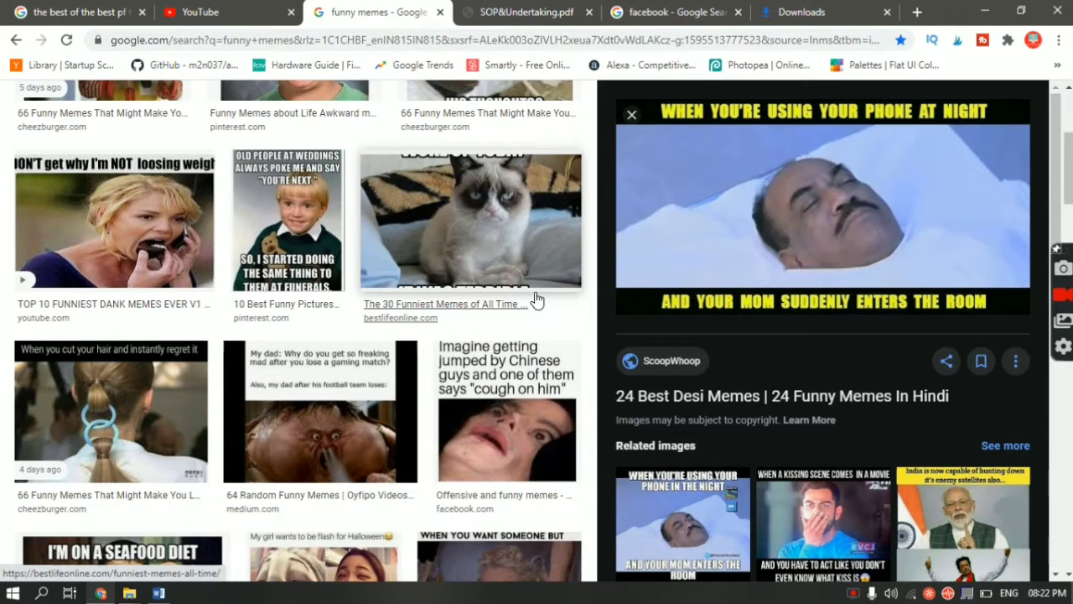
scroll(536, 299, "up", 3)
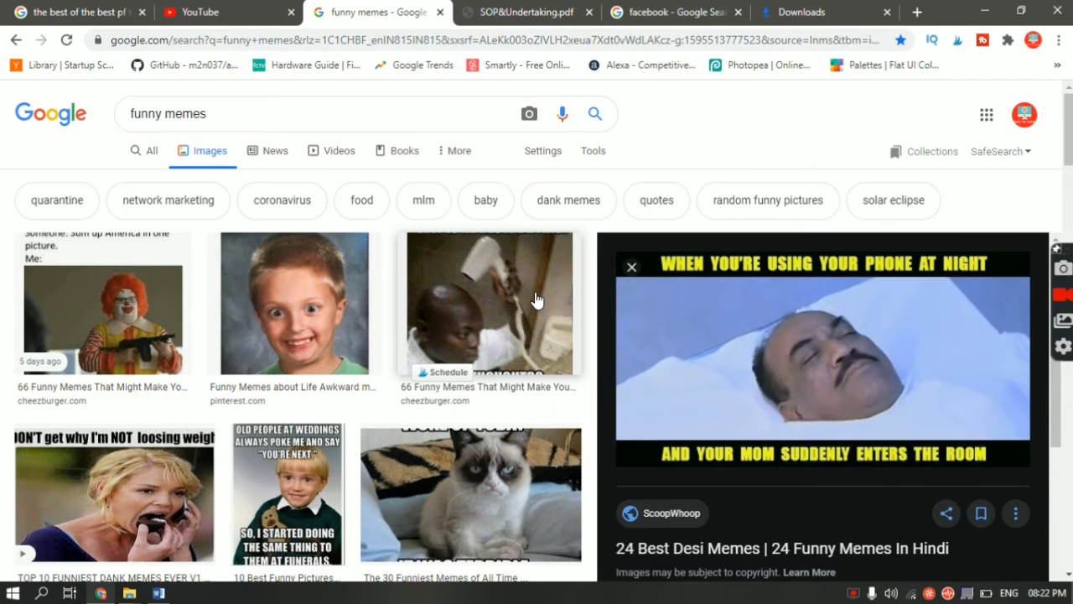
scroll(536, 300, "down", 7)
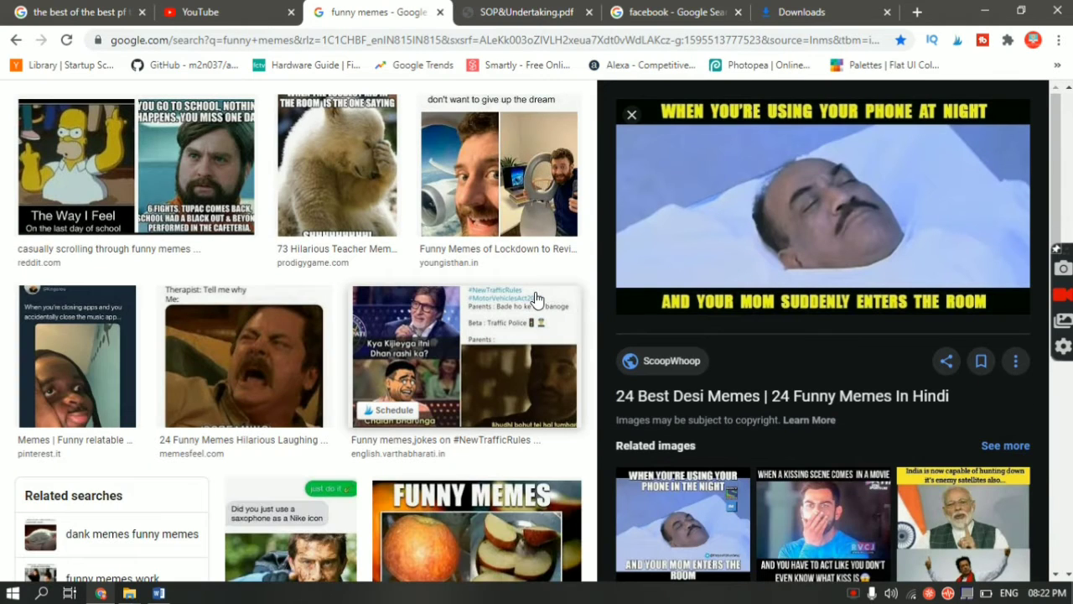
scroll(536, 300, "down", 10)
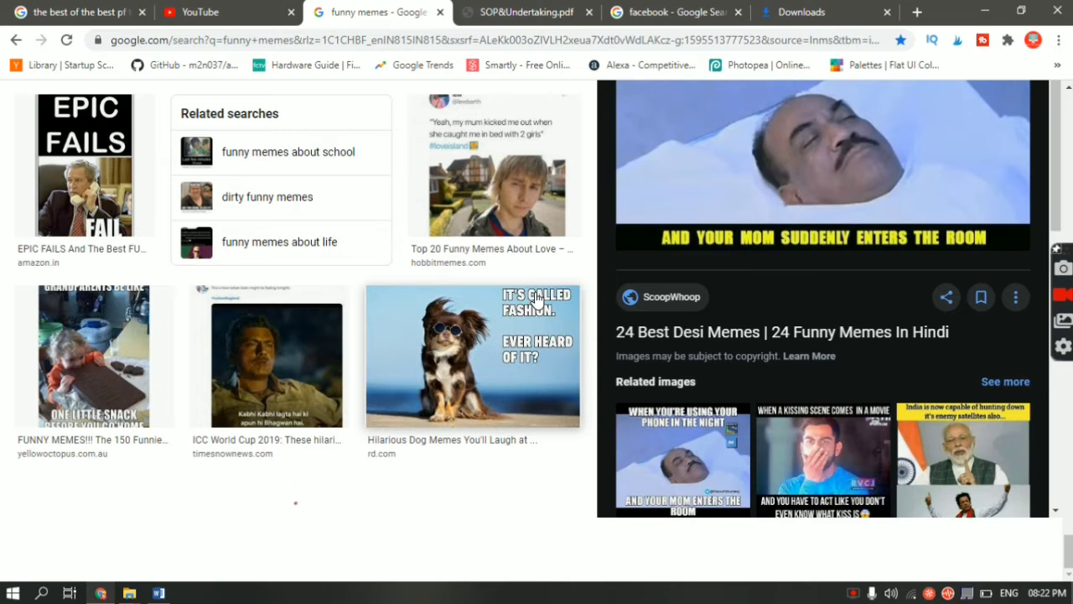
scroll(536, 299, "down", 5)
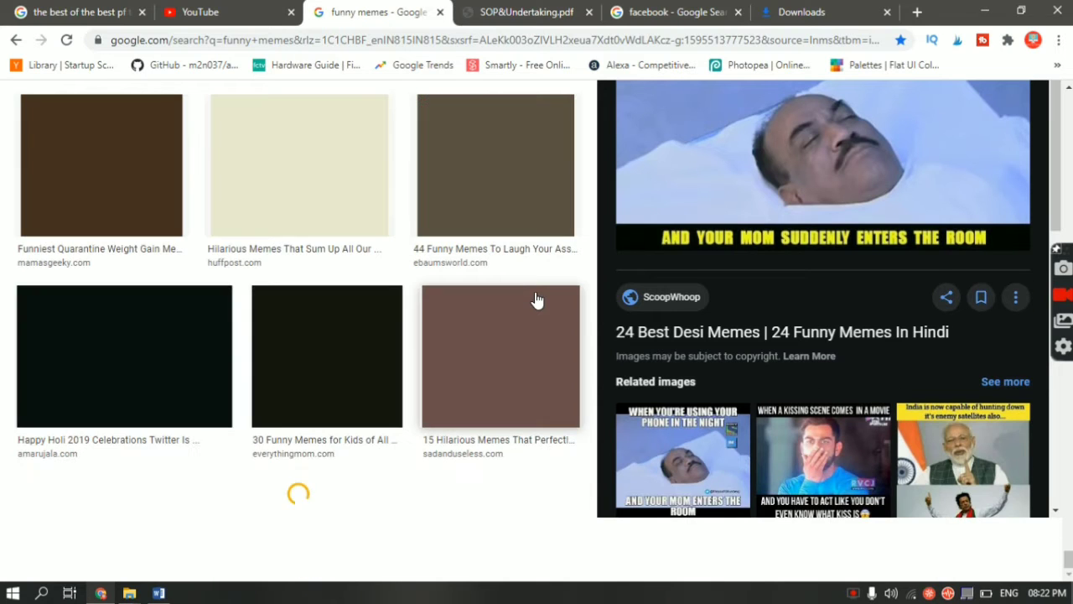
scroll(537, 300, "up", 20)
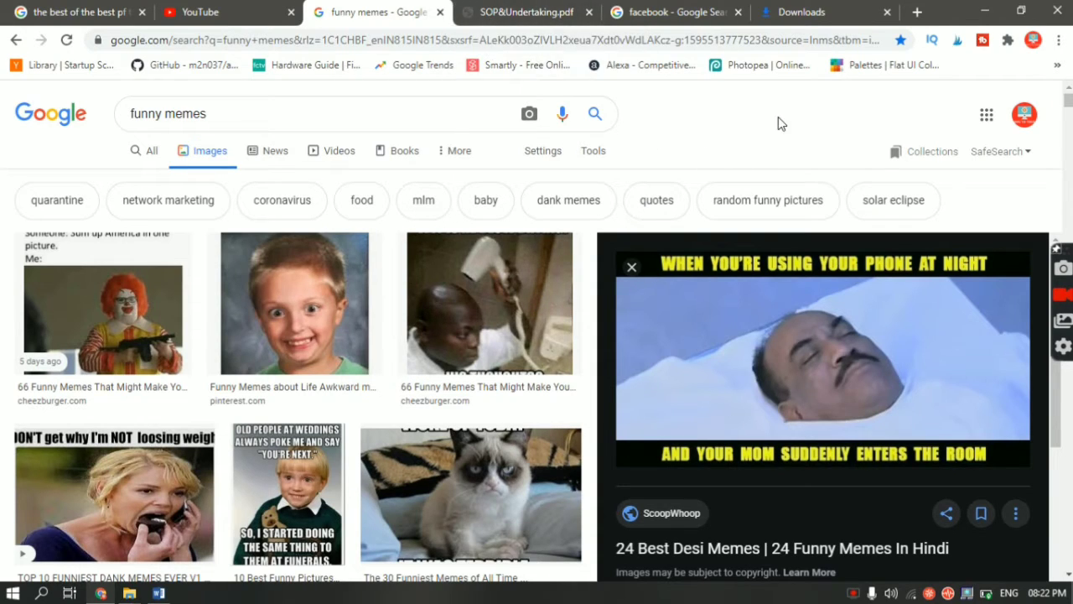
On the SOP&Undertaking.pdf tab, reopen find-in-page and search for 'jayesh'.
left_click(527, 11)
key("BackSpace")
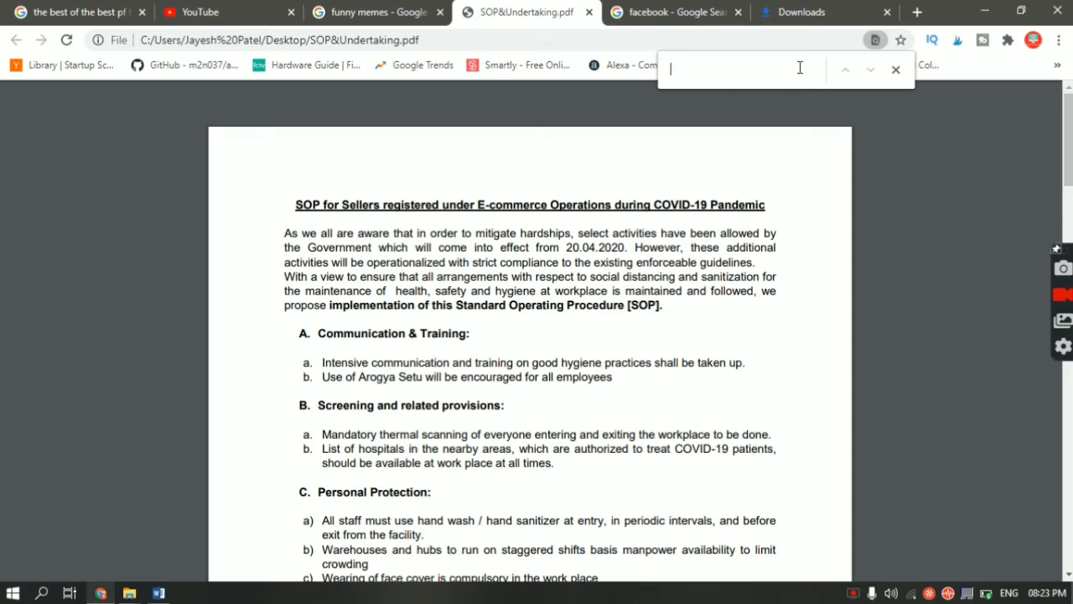
left_click(895, 70)
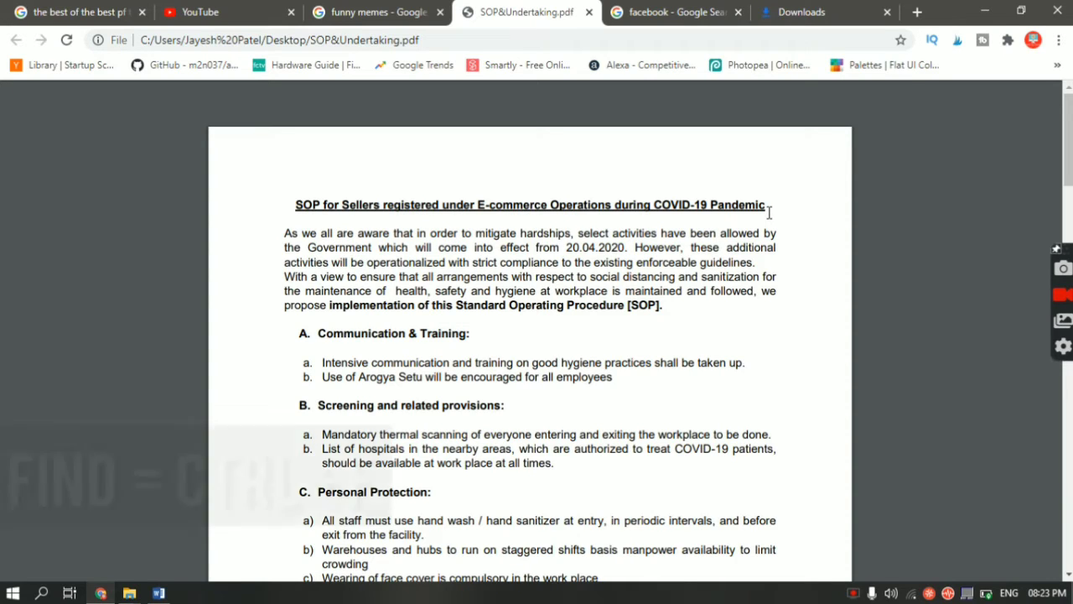
key("ctrl+f")
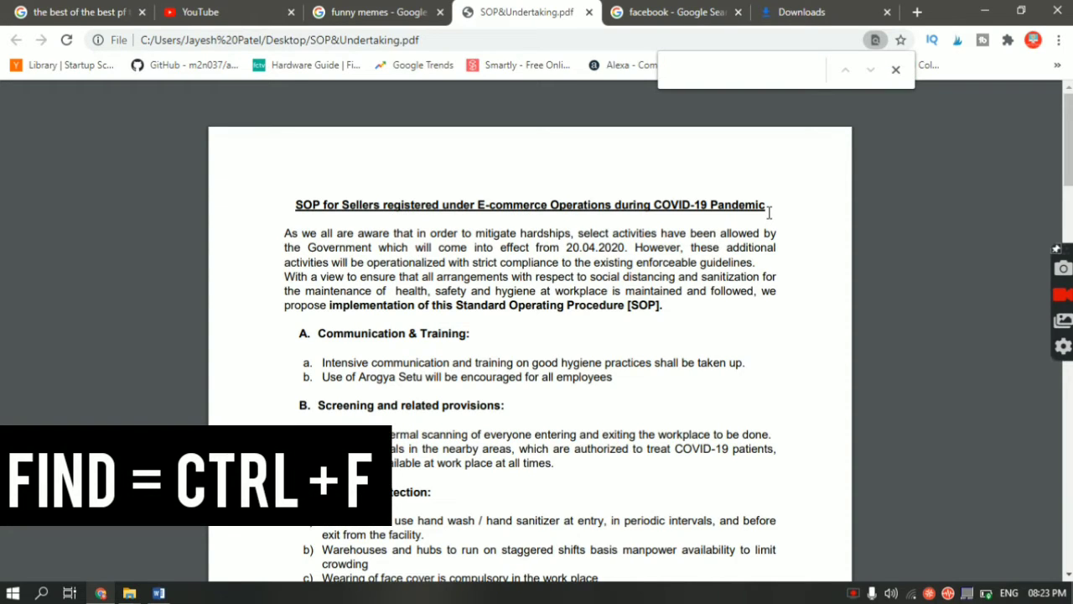
type("jayesh")
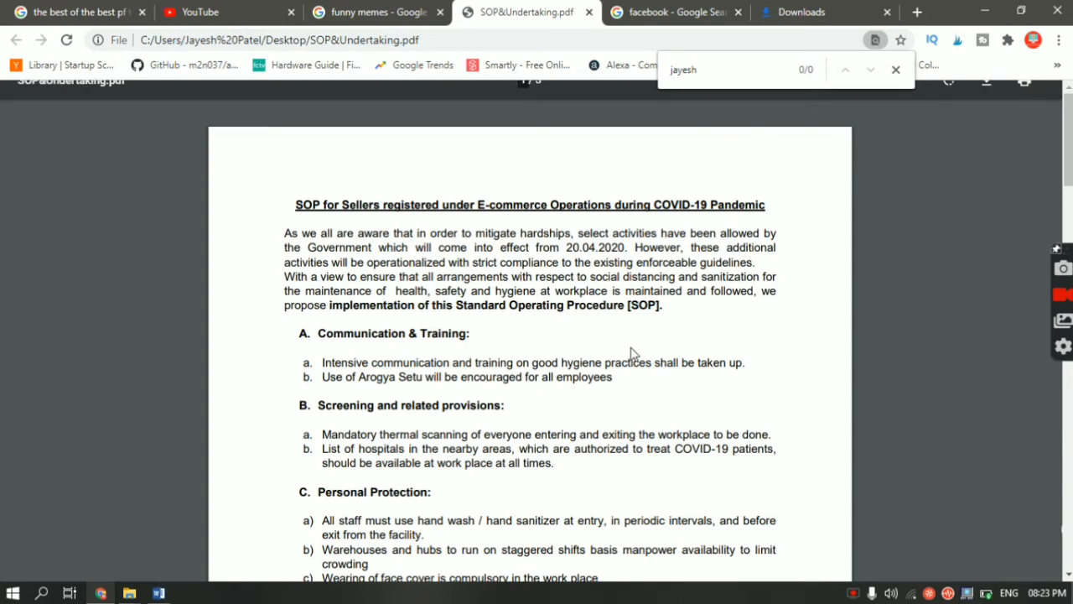
Search the PDF for 'the' instead, review its 37 matches, then close find and go to the facebook results.
double_click(677, 70)
type("the")
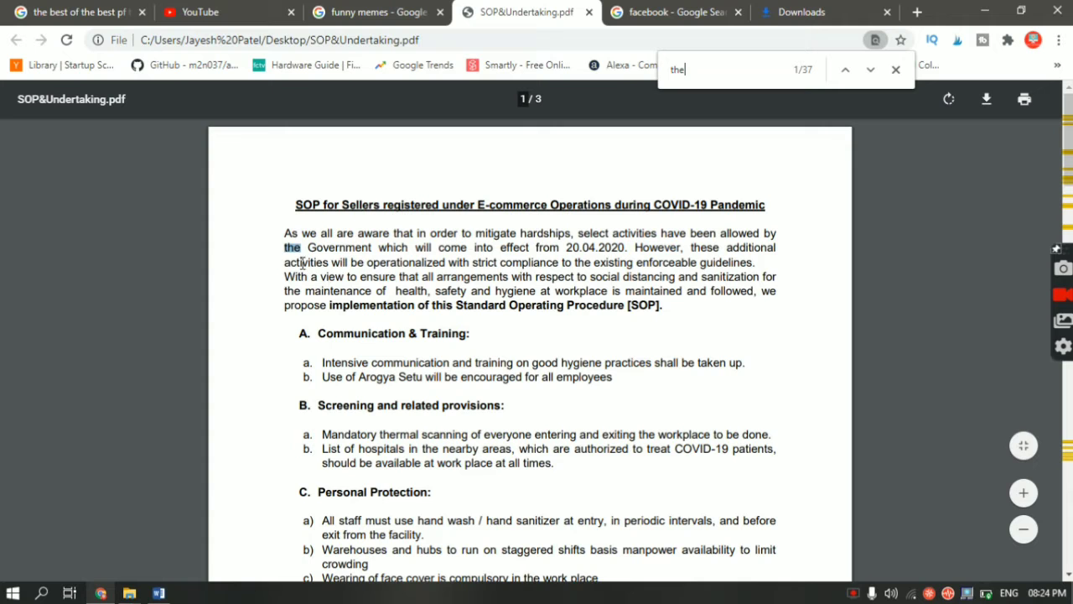
scroll(524, 343, "down", 5)
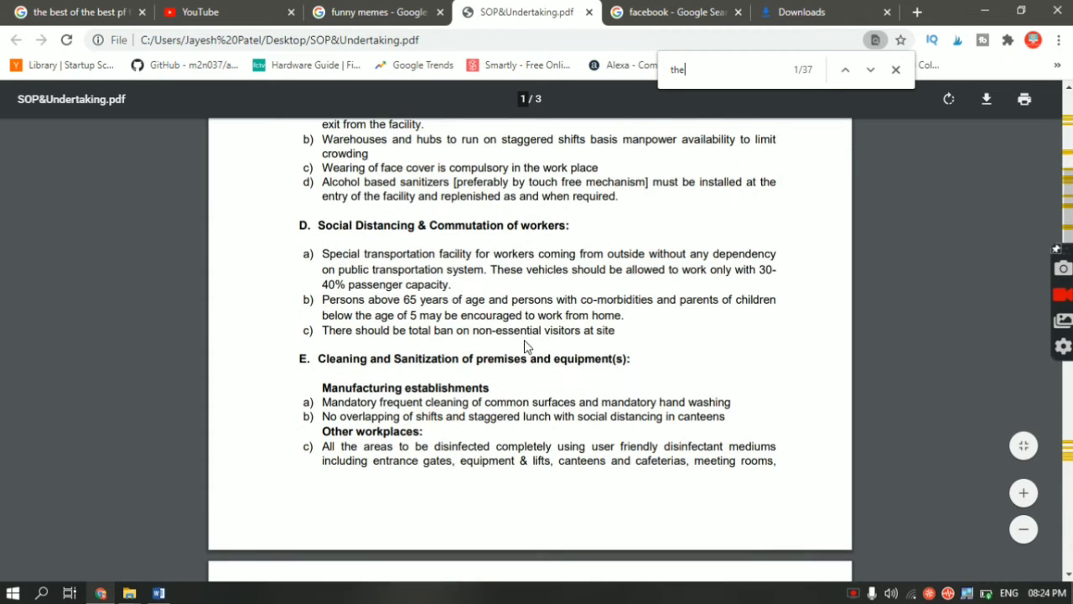
scroll(527, 347, "down", 6)
scroll(527, 346, "up", 11)
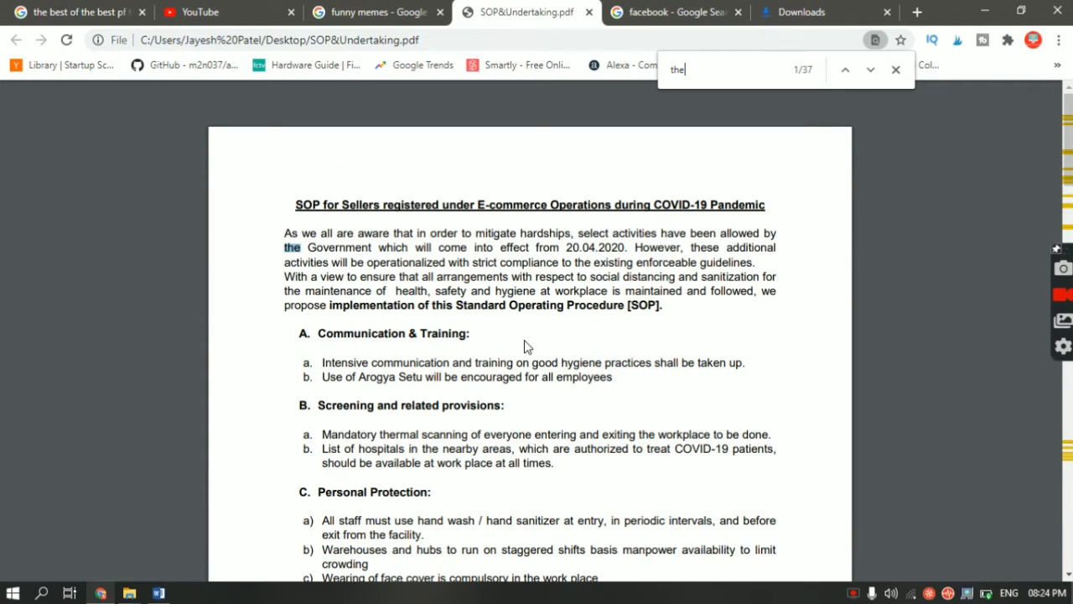
left_click(895, 70)
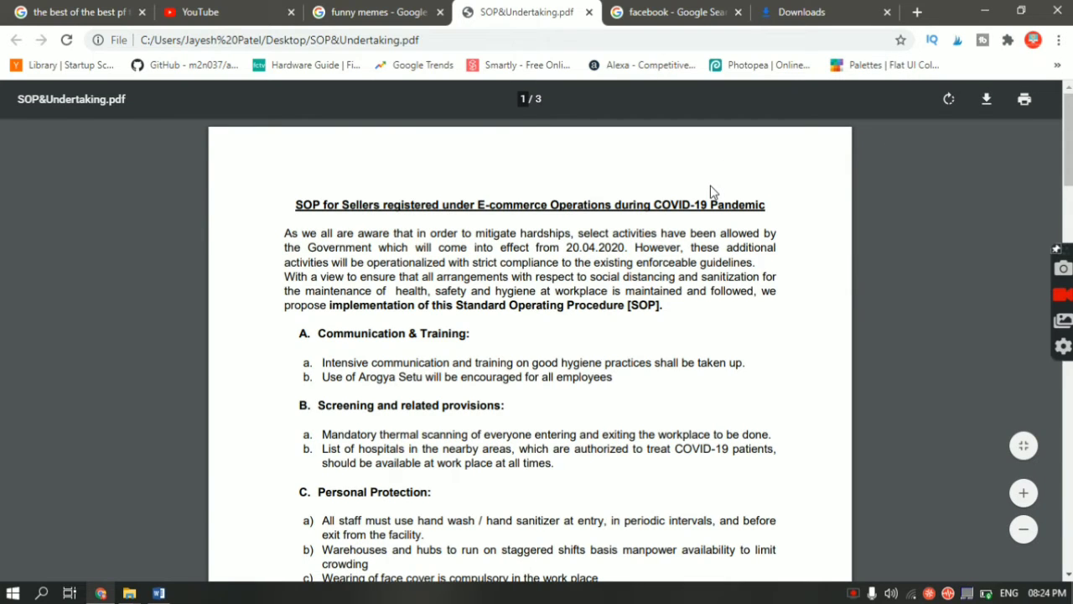
left_click(693, 12)
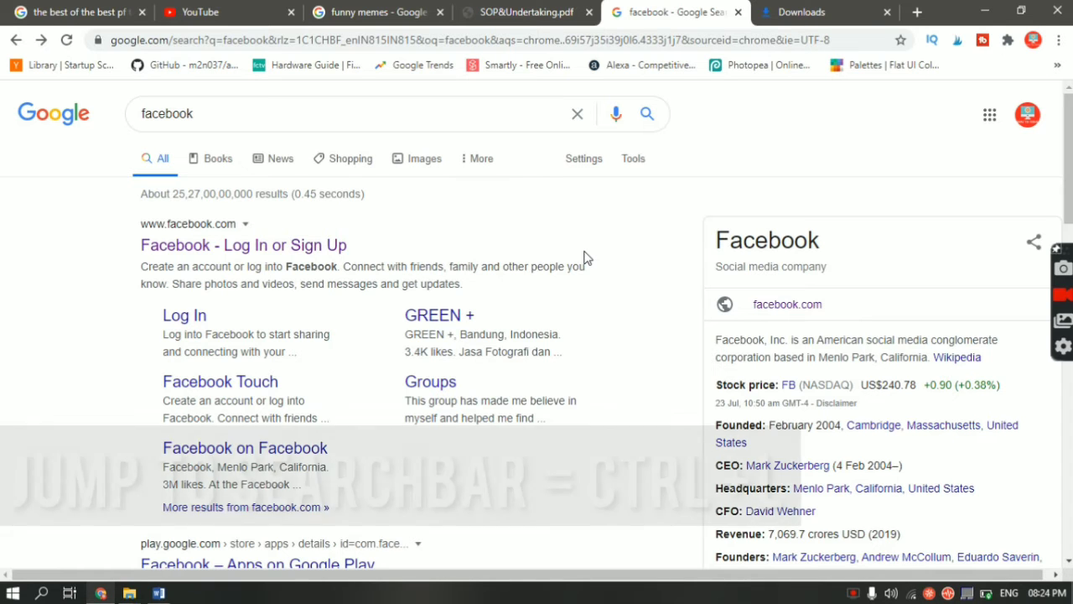
key("ctrl+l")
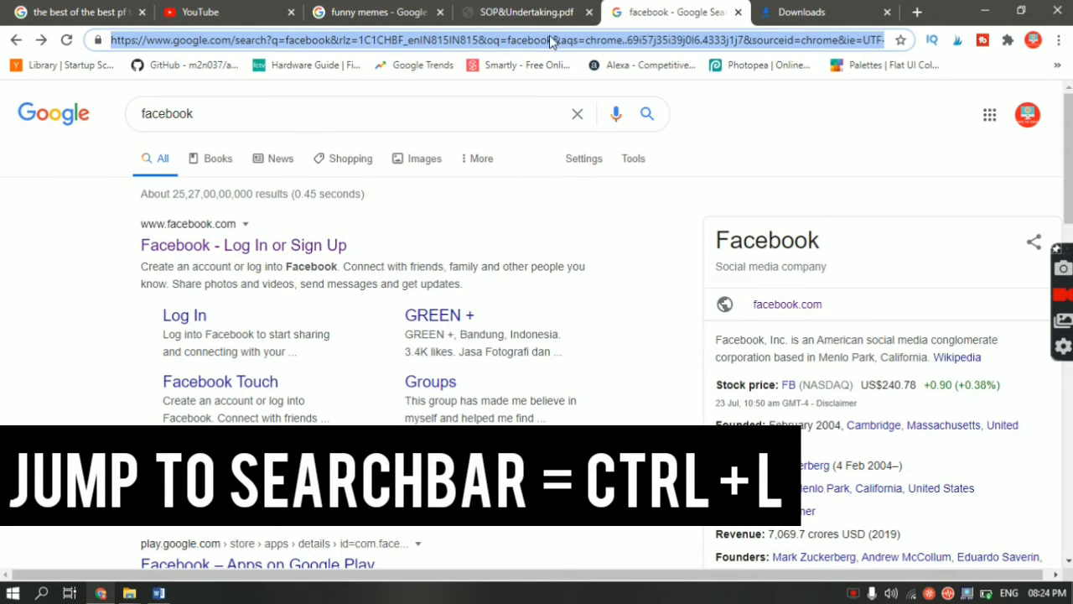
type("asshfadhaho")
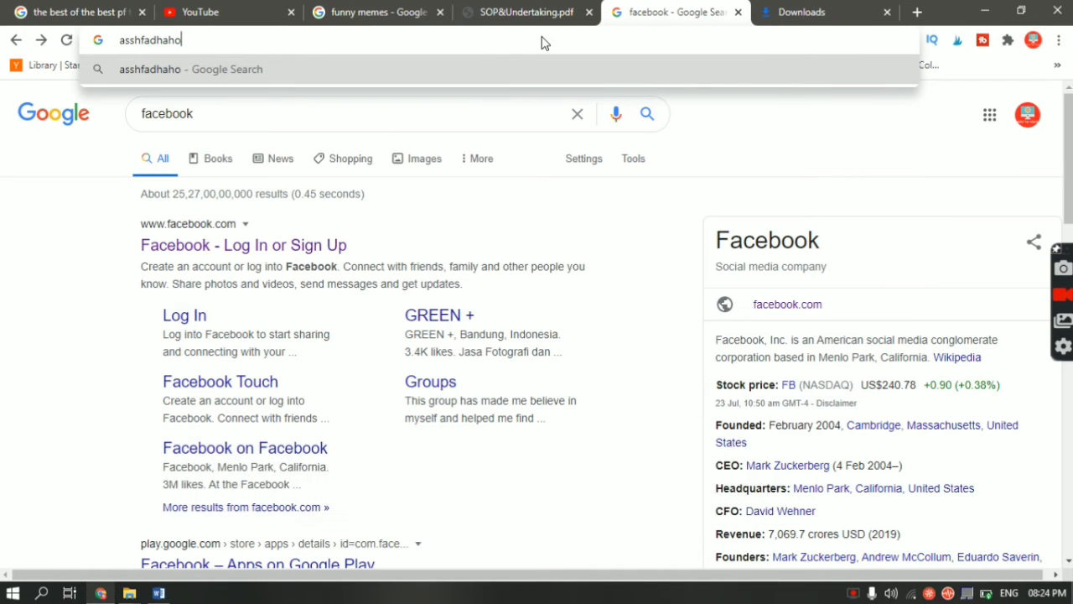
key("ctrl+a")
key("BackSpace")
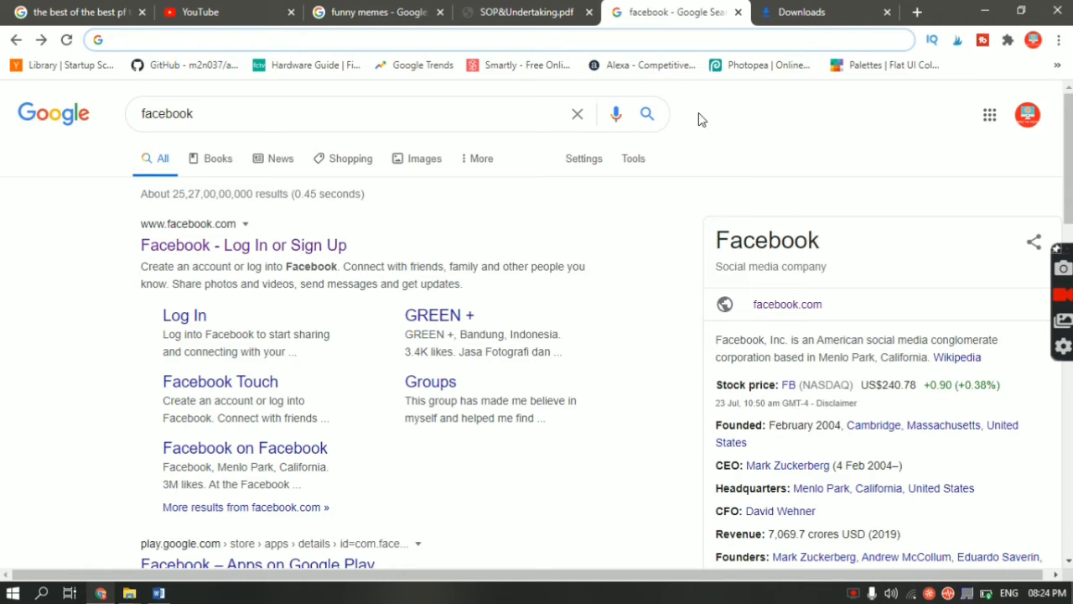
type("fac")
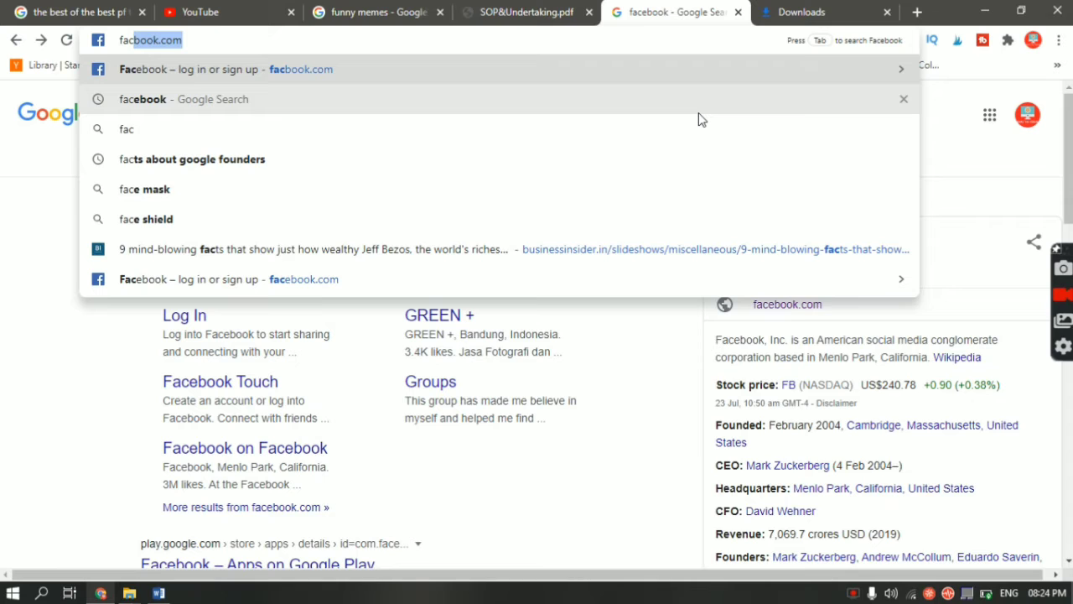
key("alt+Return")
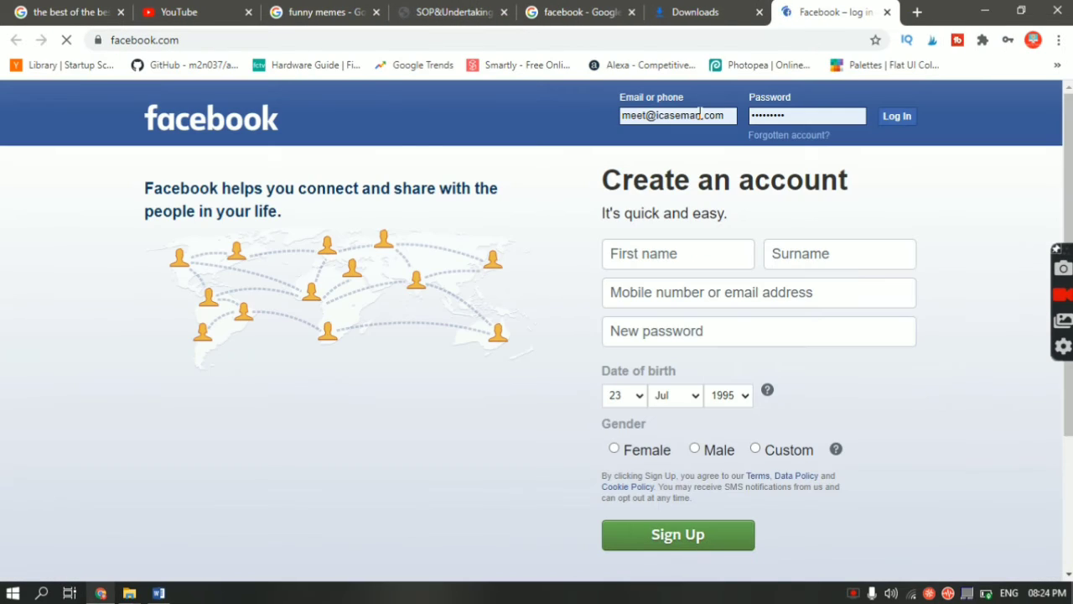
left_click(887, 12)
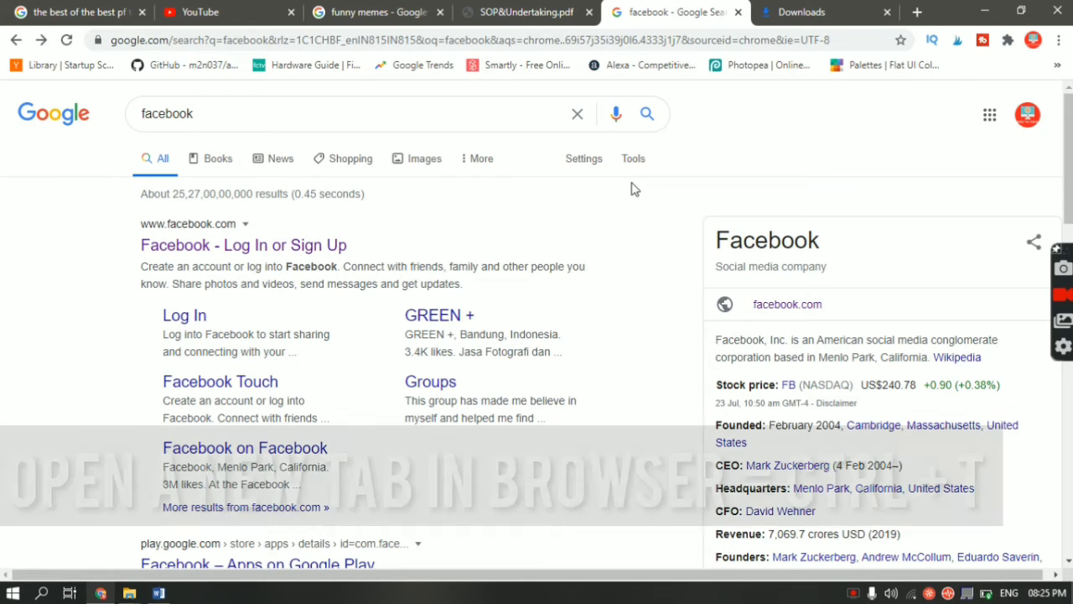
Open and close a blank tab, then zoom the facebook results in three levels.
key("ctrl+t")
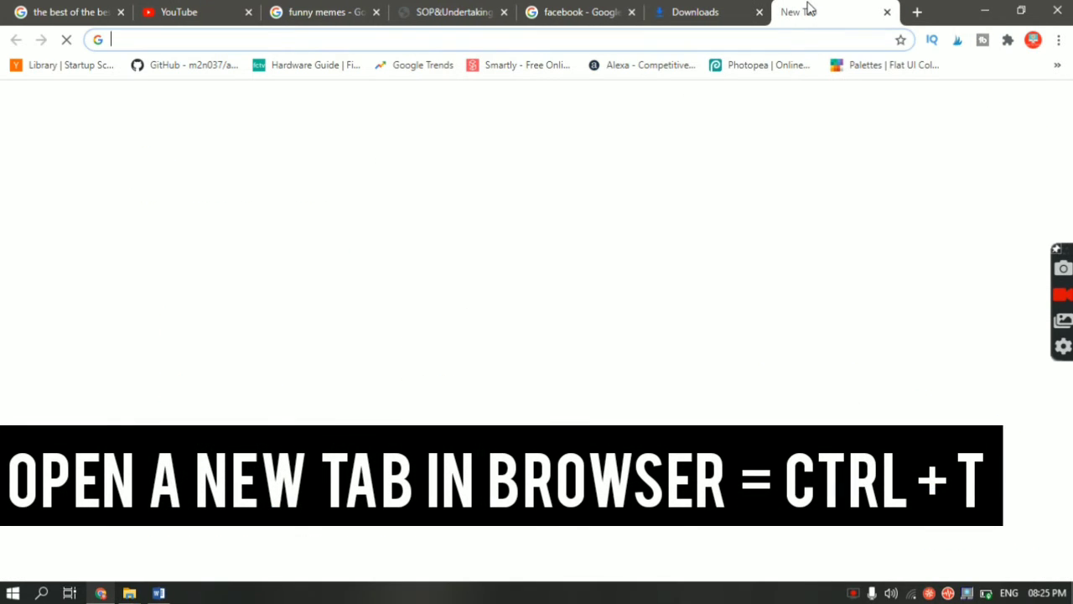
left_click(886, 13)
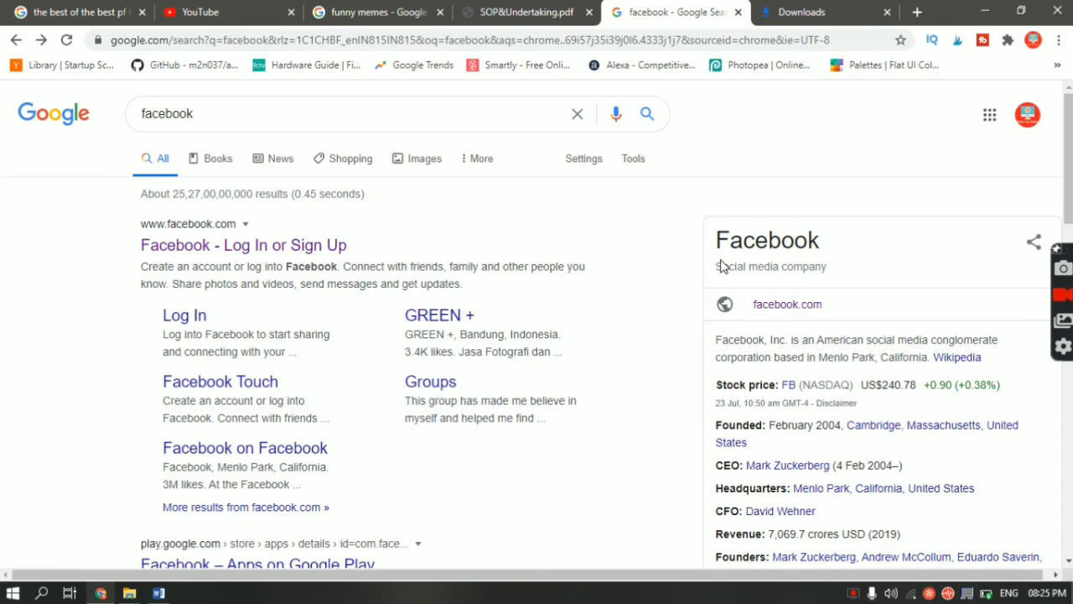
key("ctrl+plus")
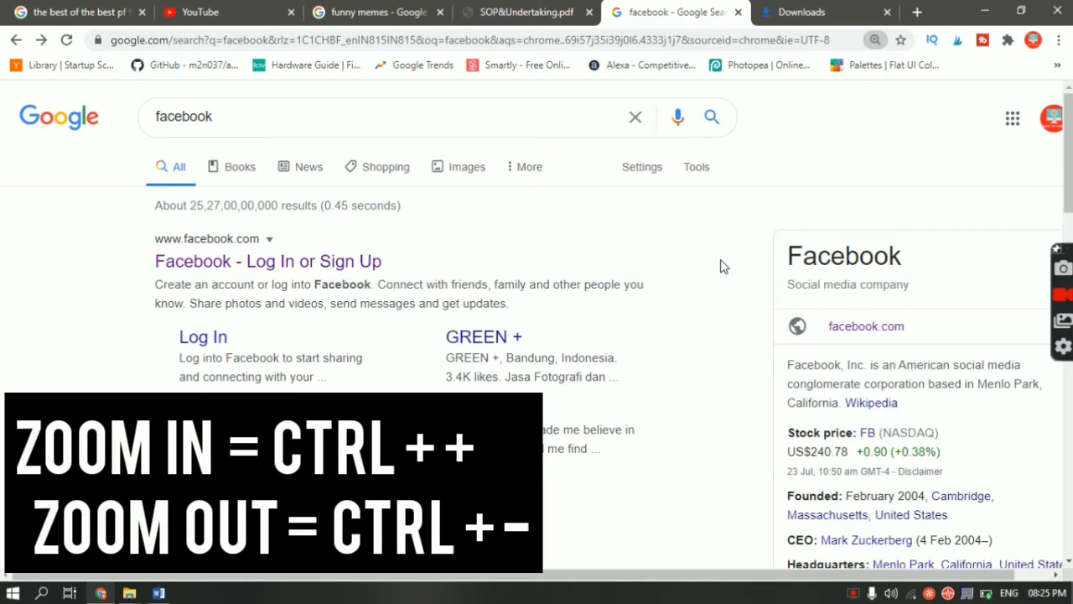
key("ctrl+plus")
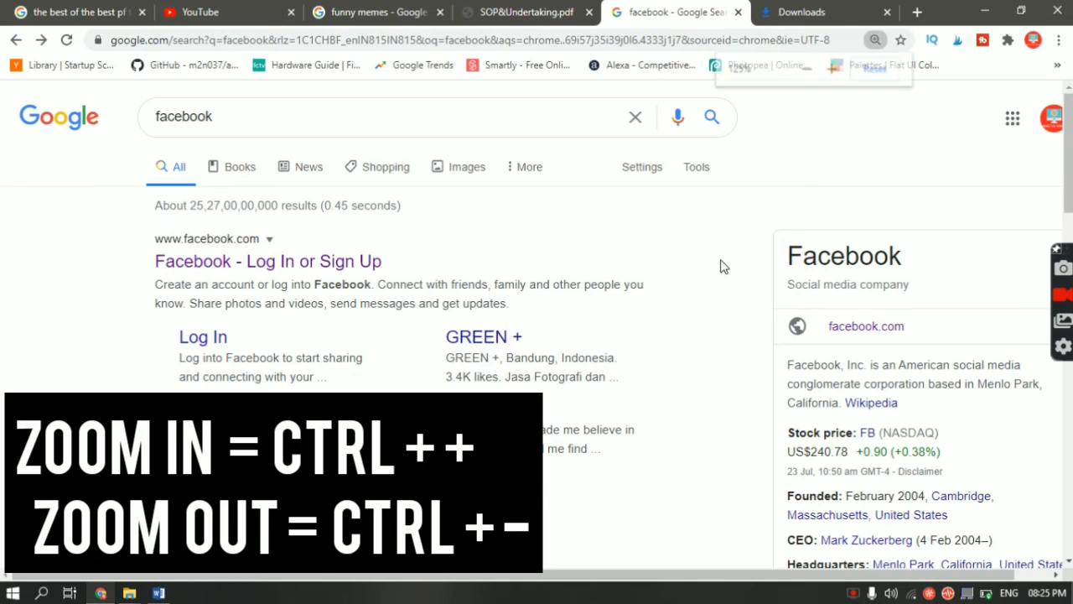
key("ctrl+plus")
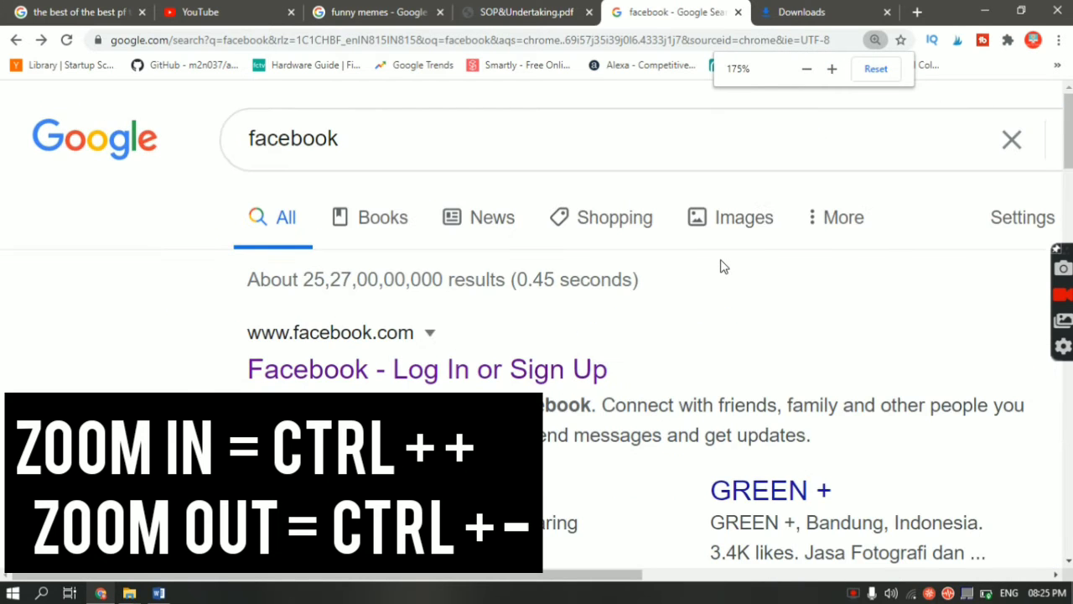
Zoom out three levels below normal, then reset the page to 100% with Ctrl+0.
key("ctrl+minus")
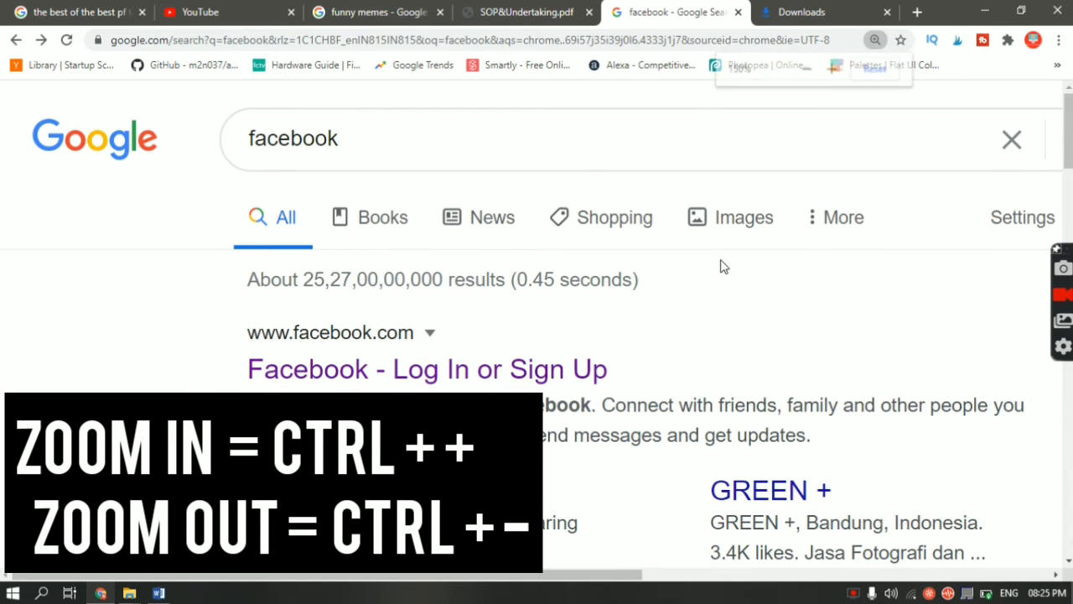
key("ctrl+minus")
key("ctrl+minus")
key("ctrl+minus")
key("ctrl+minus")
key("ctrl+minus")
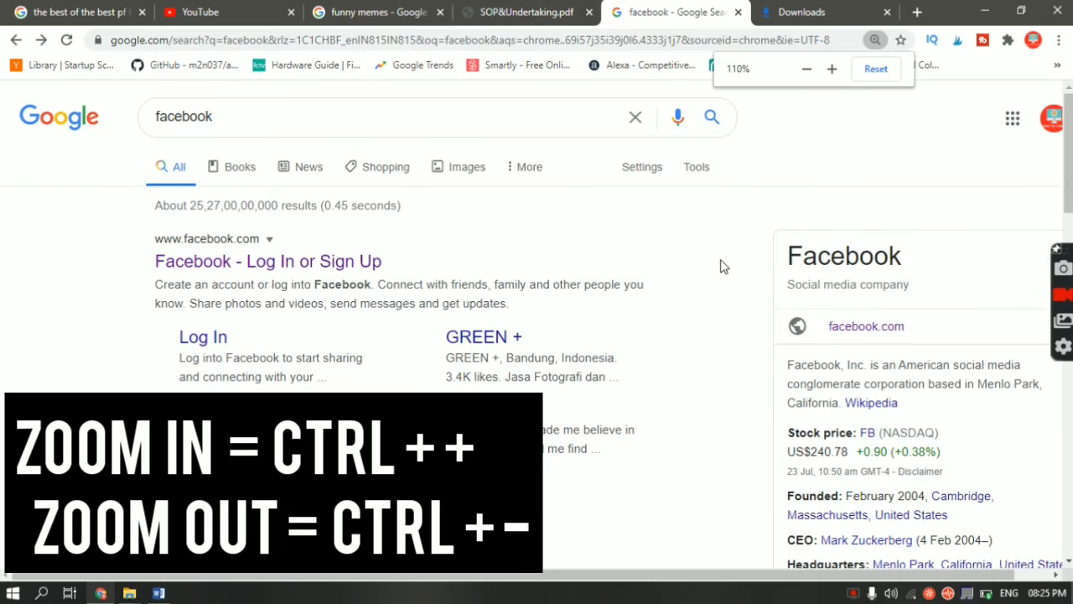
key("ctrl+minus")
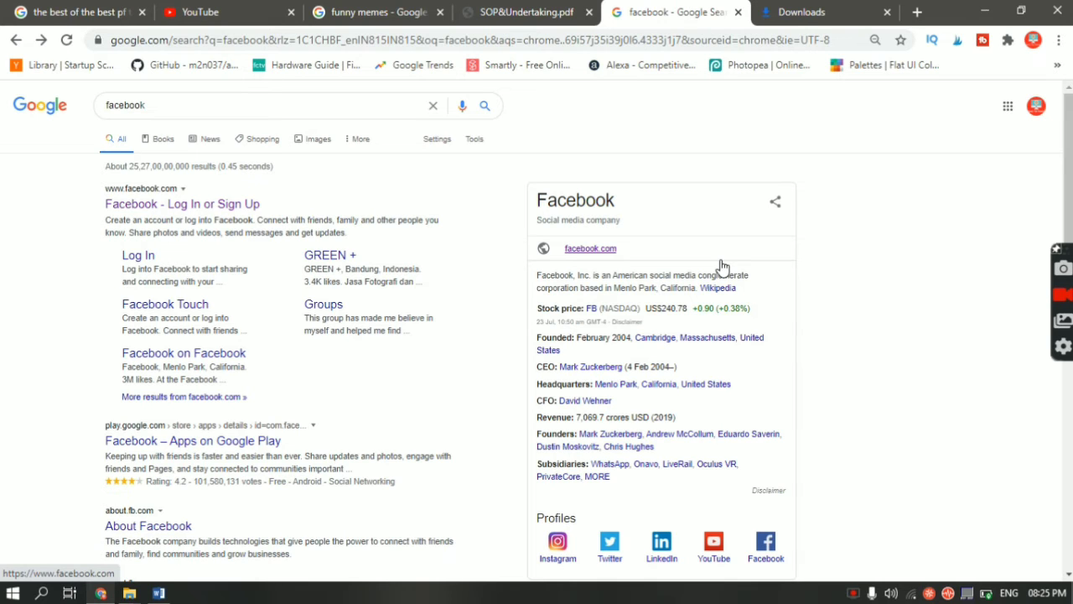
key("ctrl+0")
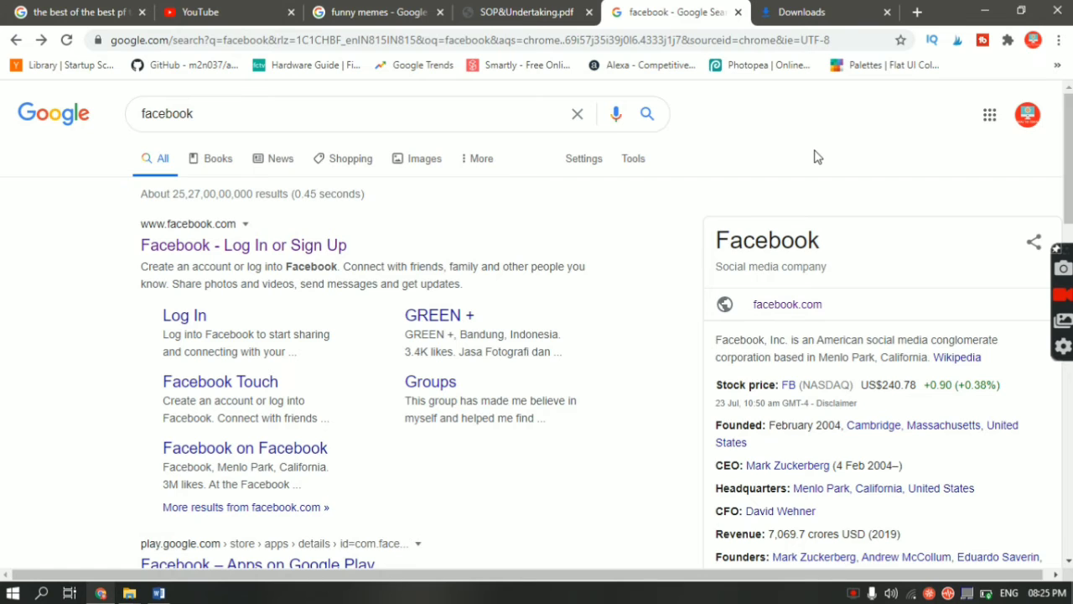
Cycle through the PDF, funny memes and facebook tabs, then close the funny memes tab.
left_click(568, 12)
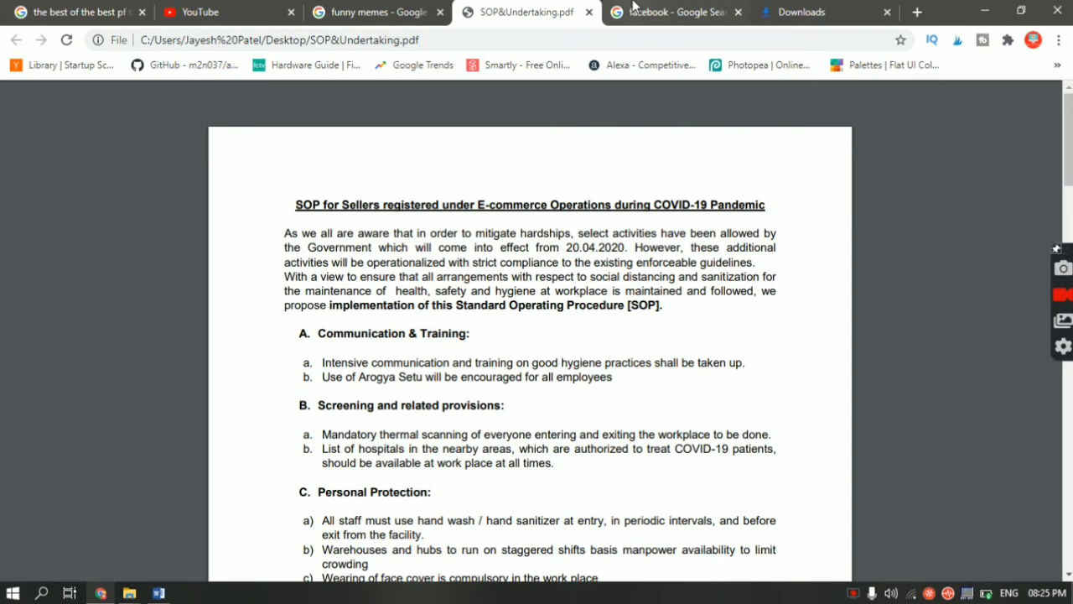
left_click(377, 12)
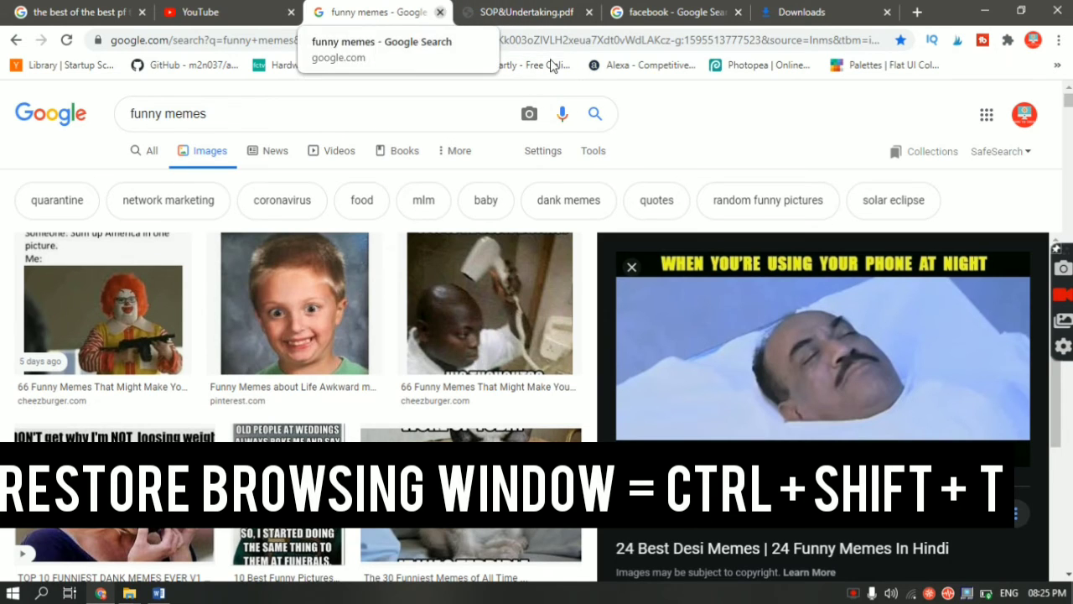
left_click(566, 8)
left_click(651, 10)
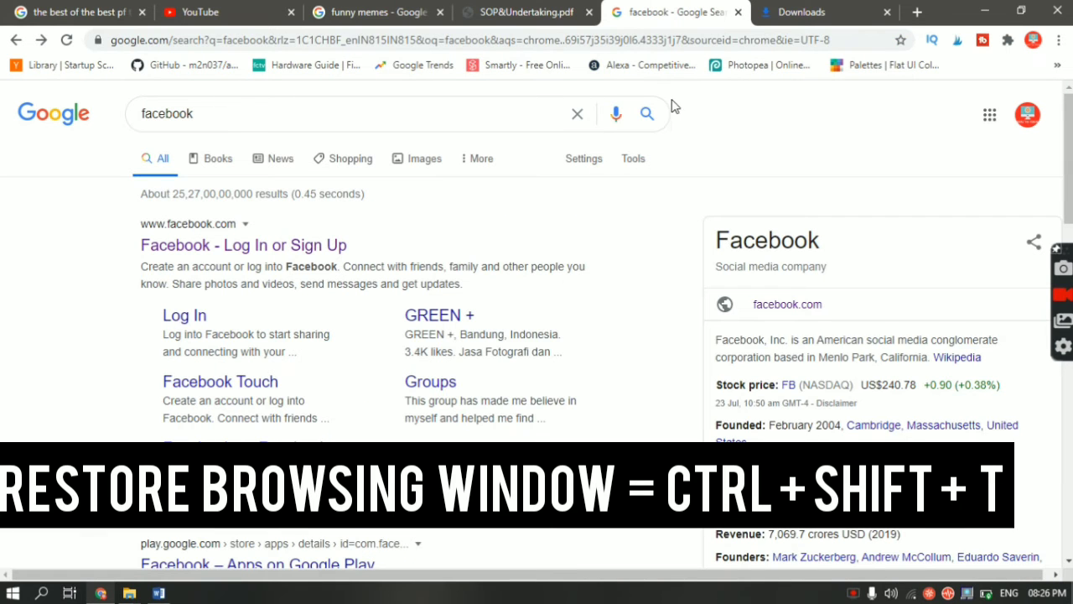
left_click(358, 8)
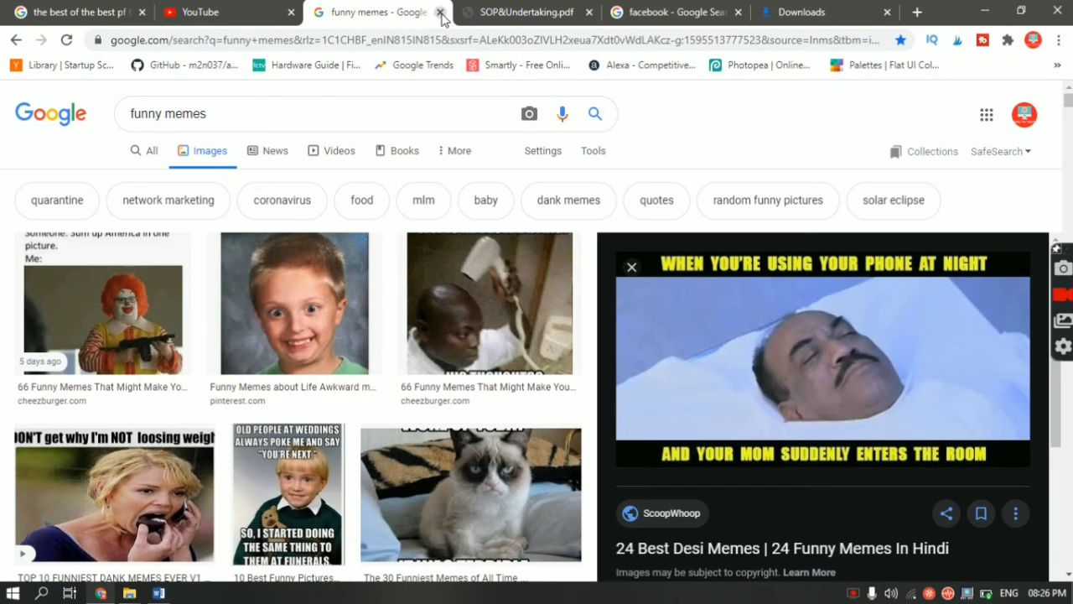
left_click(440, 12)
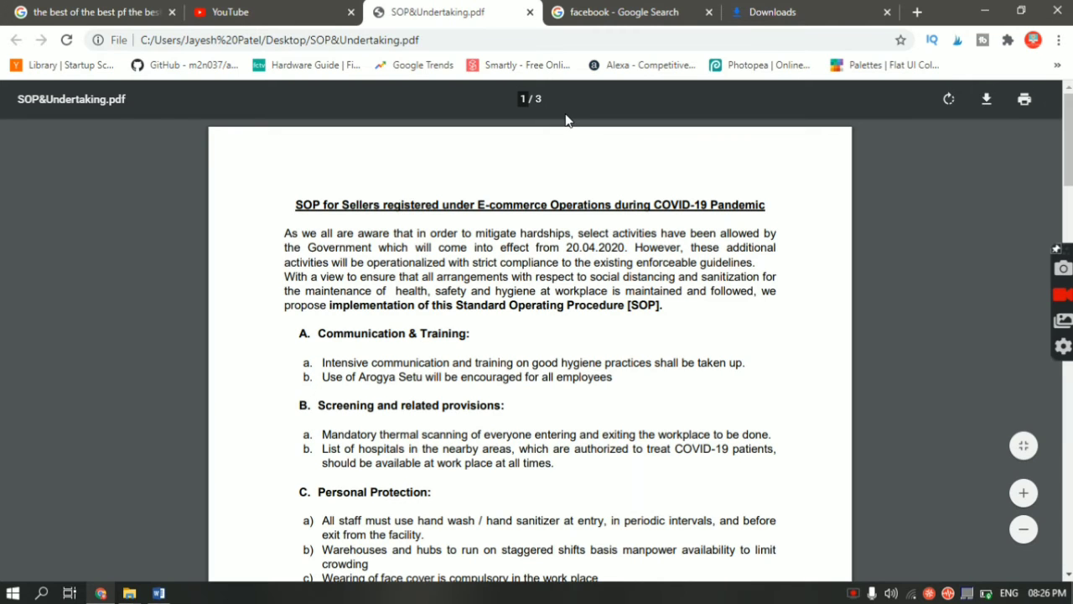
Restore the funny memes tab with Ctrl+Shift+T, step back and forward through its history, then return to the PDF.
key("ctrl+shift+t")
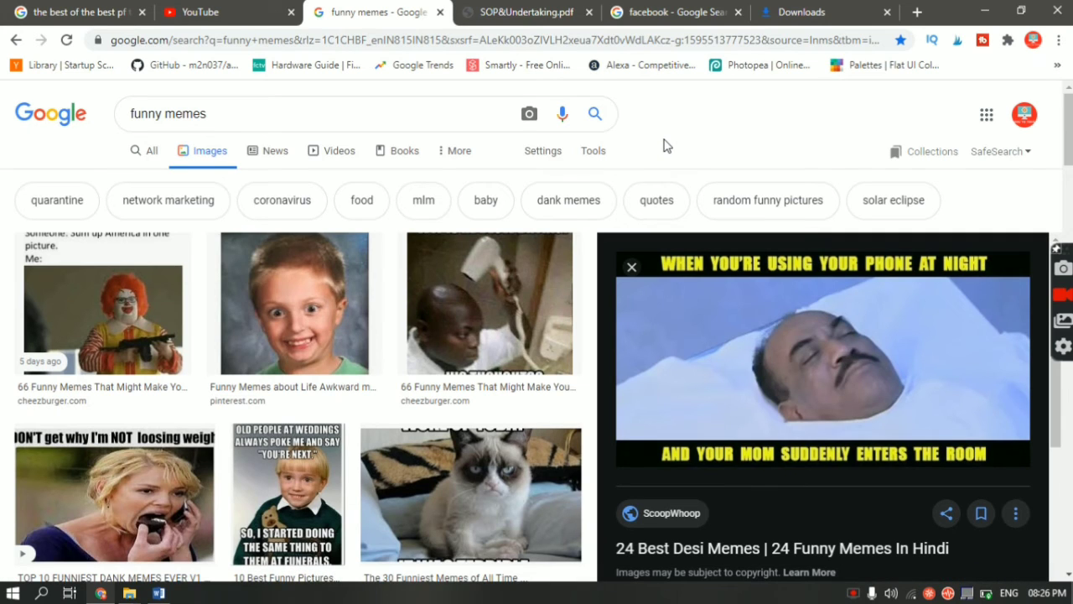
left_click(17, 41)
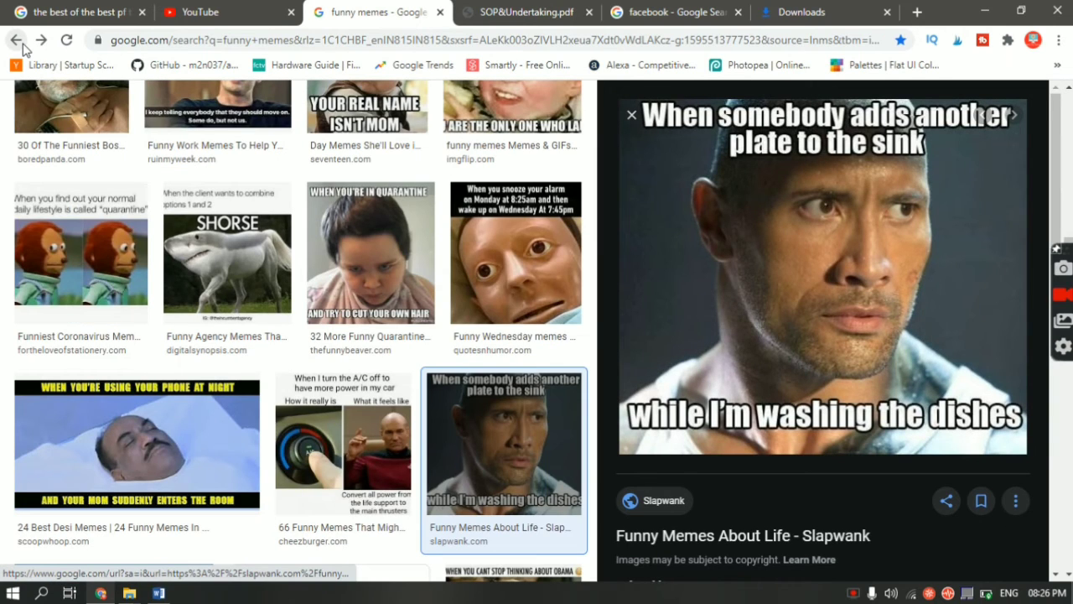
left_click(22, 44)
left_click(22, 44)
left_click(22, 45)
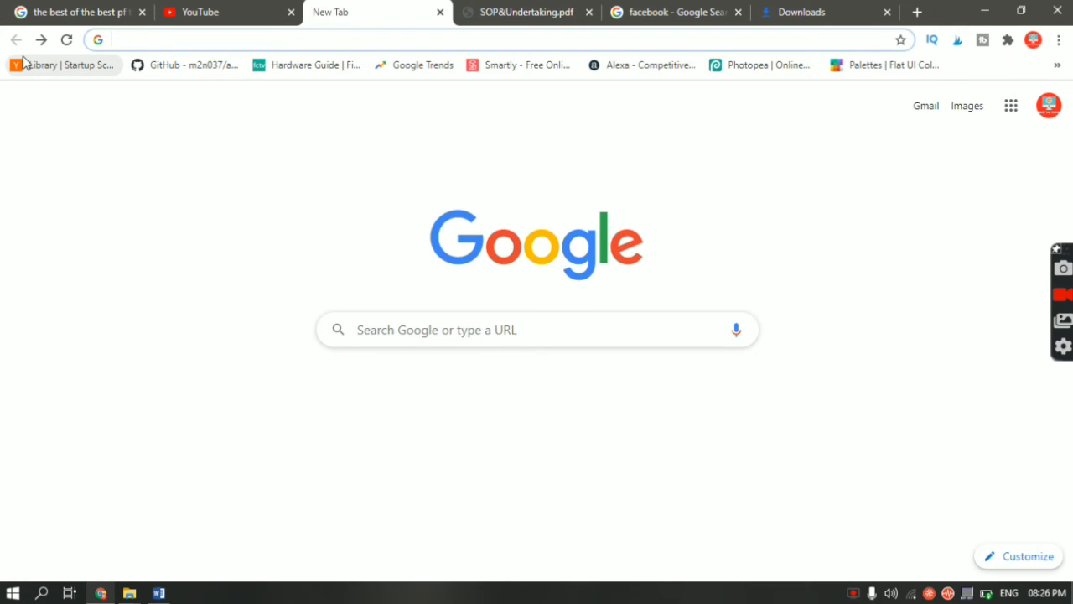
key("alt+Right")
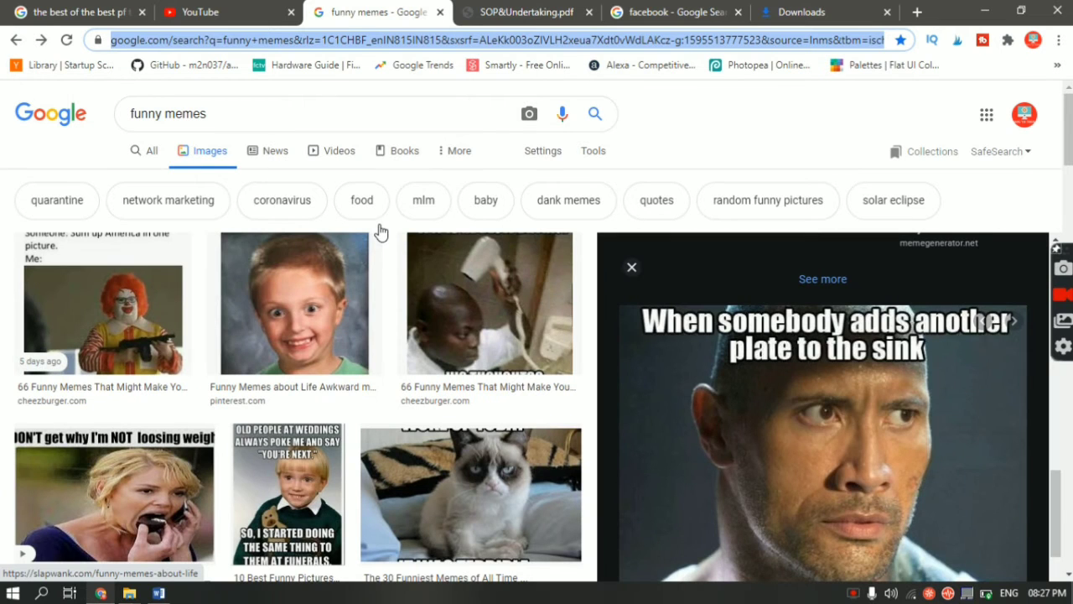
left_click(518, 9)
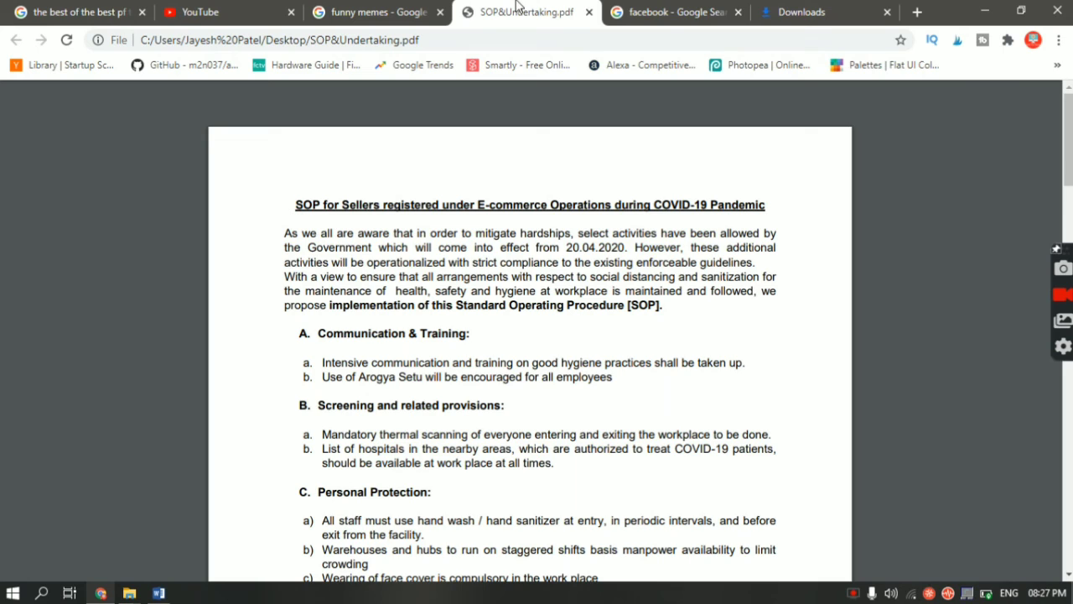
Open the Google Play result from the facebook search in a new tab and view it.
left_click(680, 10)
scroll(419, 334, "down", 3)
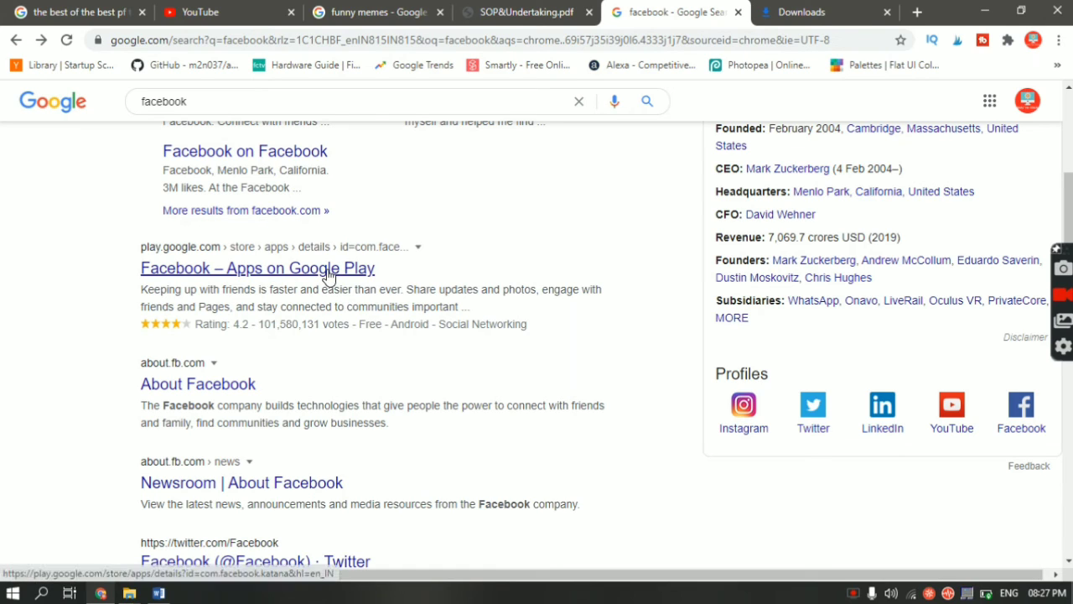
left_click(328, 277, "ctrl")
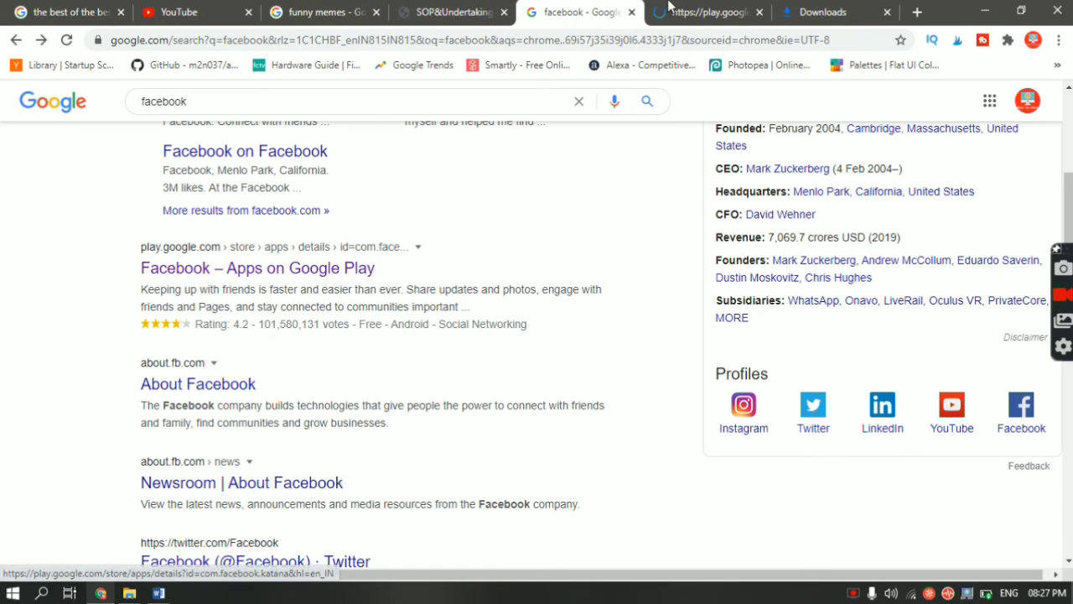
left_click(706, 10)
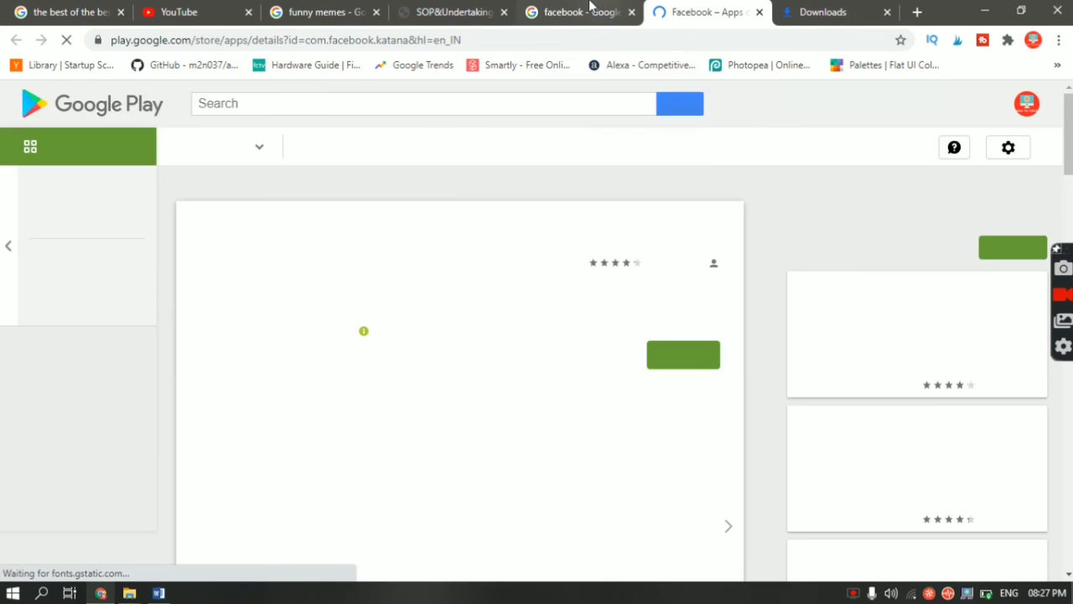
Open About Facebook from the results in its own tab, view it, then return to Google Play.
left_click(605, 10)
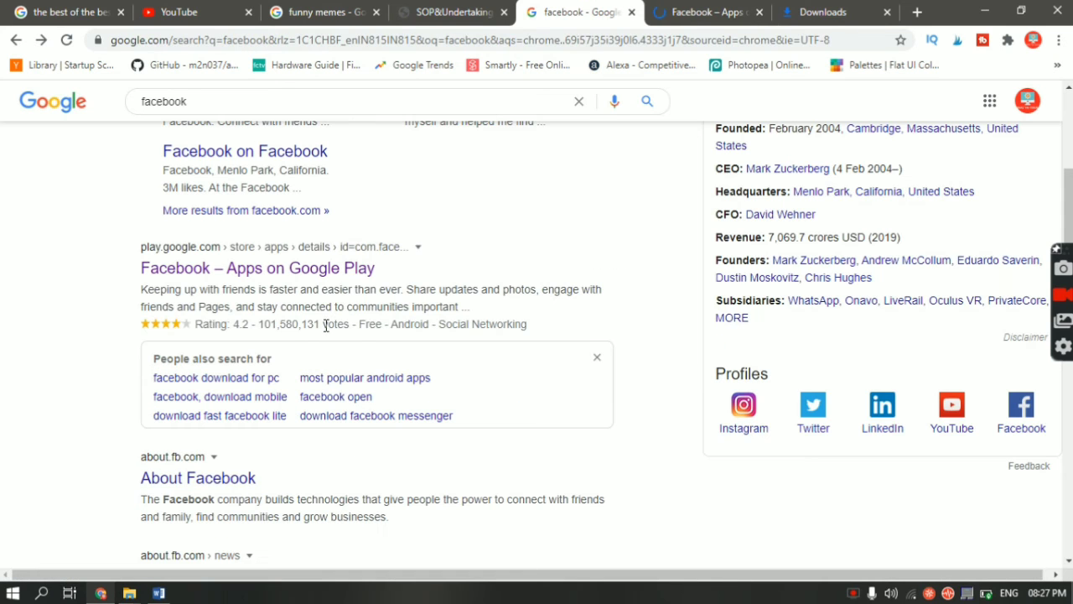
left_click(241, 485, "ctrl")
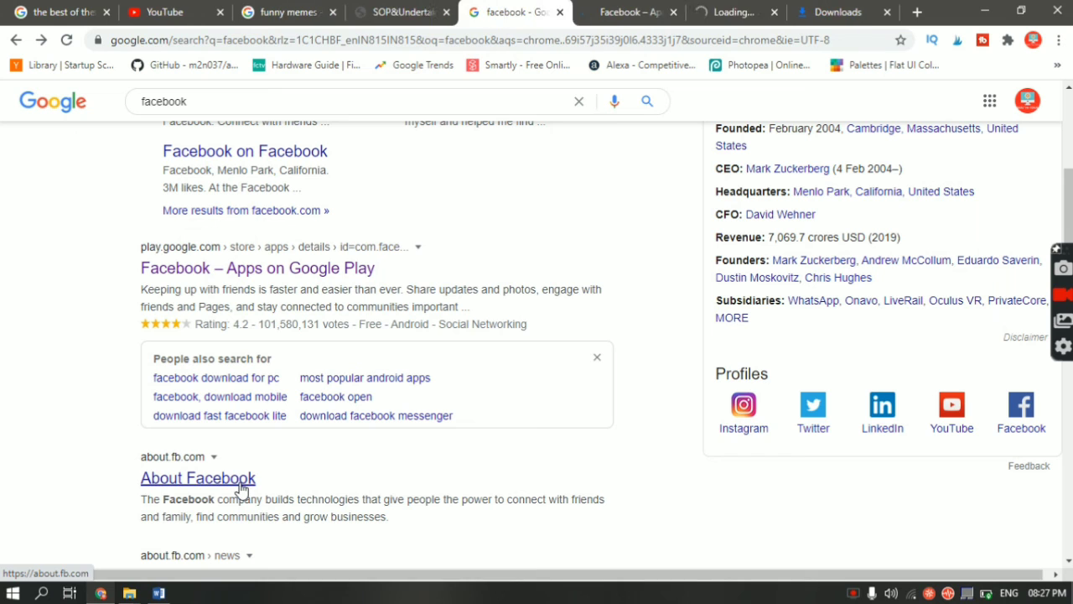
left_click(774, 9)
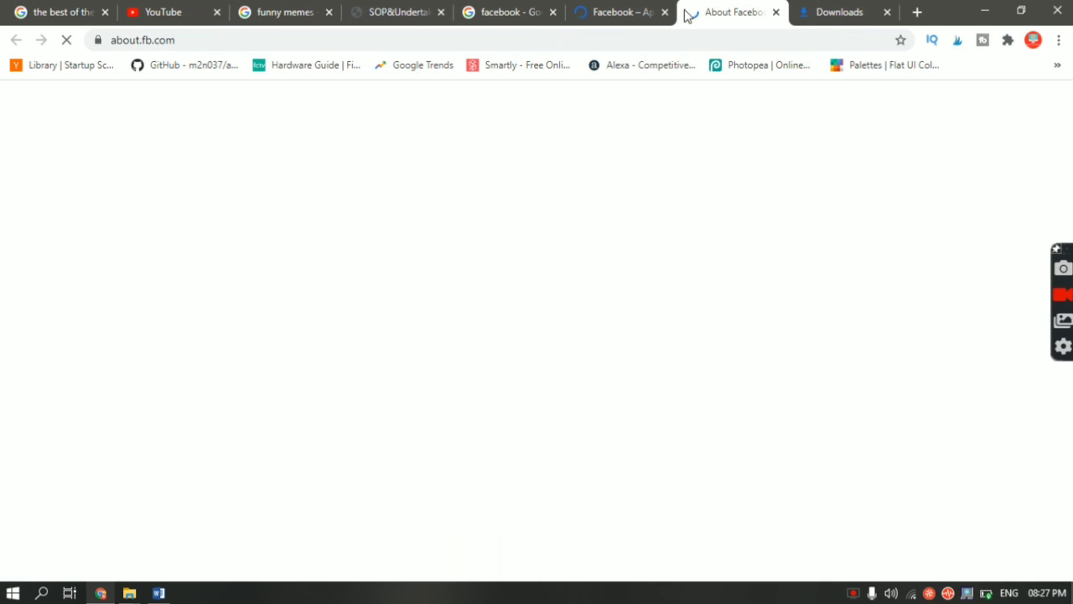
left_click(653, 8)
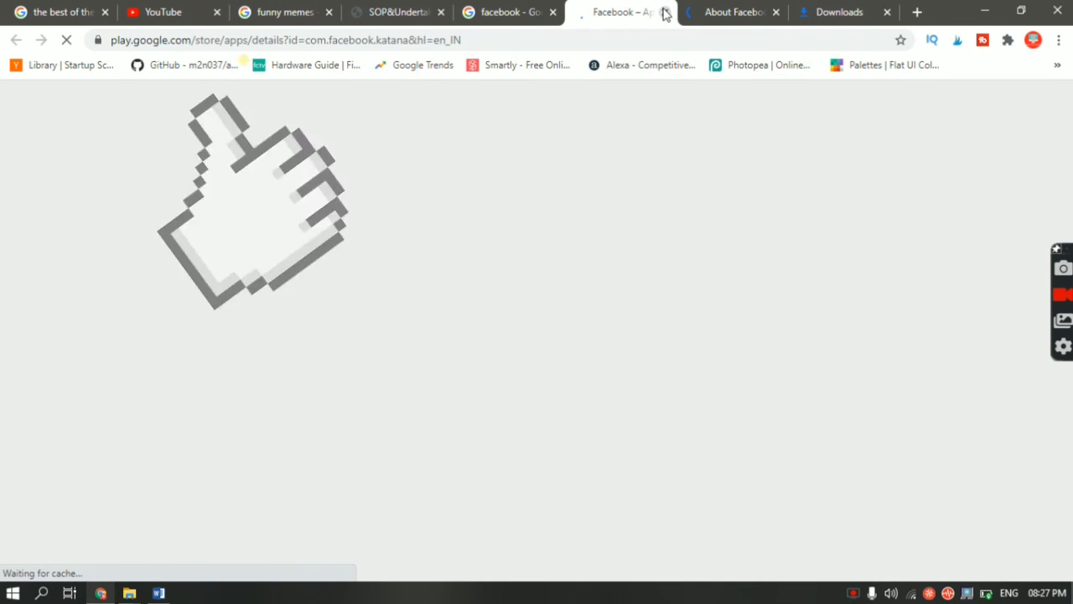